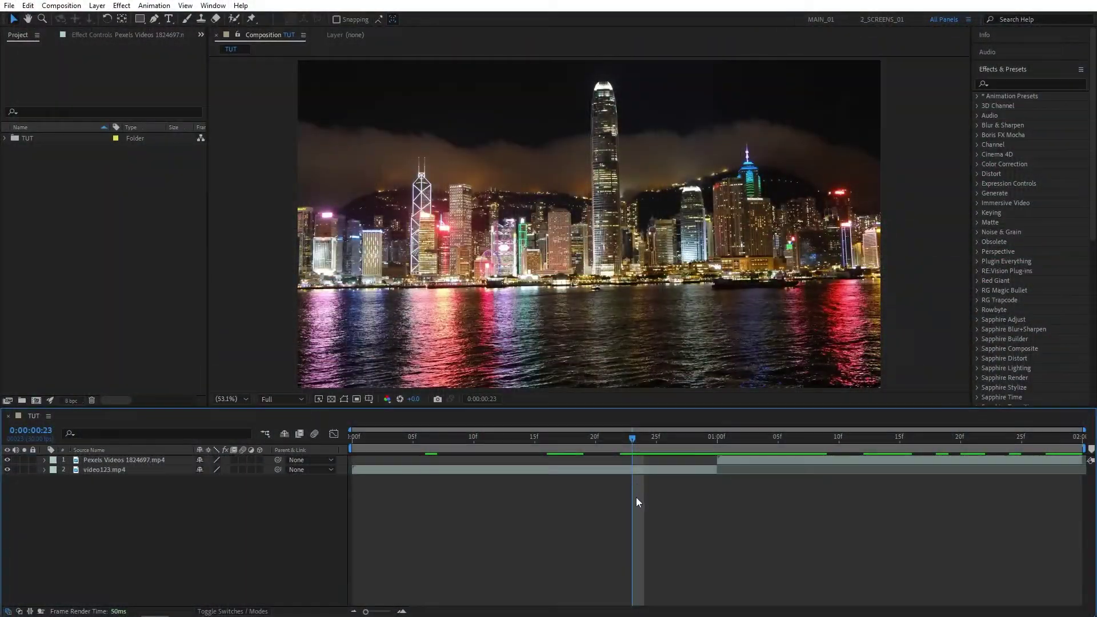
# Step: Add an adjustment layer above both city clips and apply the Transform effect to it
pyautogui.moveTo(632, 447); pyautogui.dragTo(684, 448)
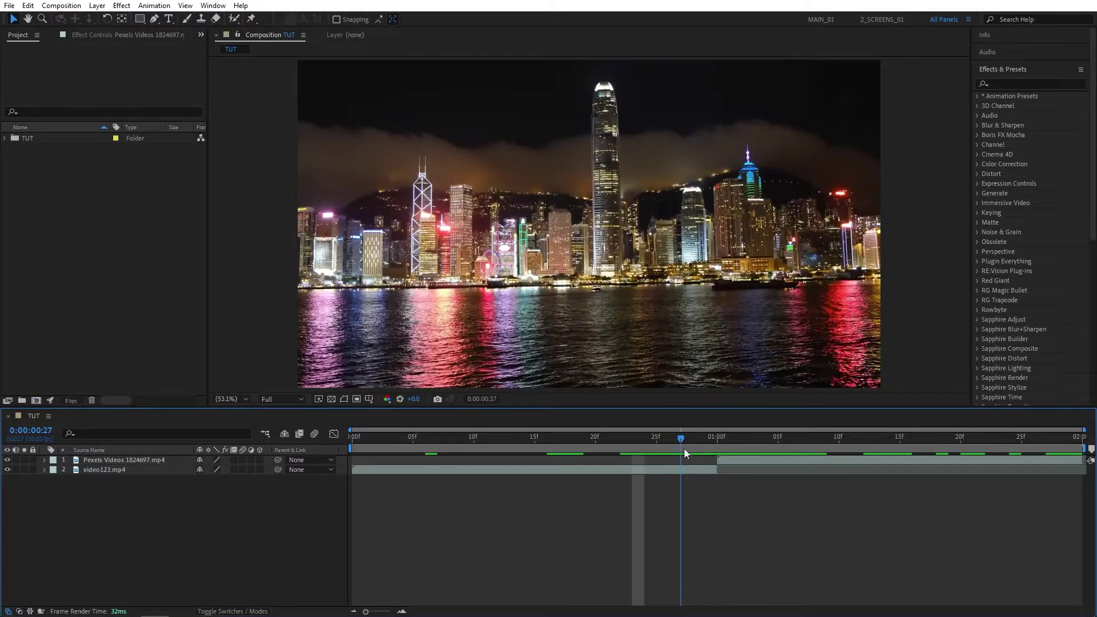
pyautogui.click(97, 6)
pyautogui.moveTo(107, 18)
pyautogui.click(307, 96)
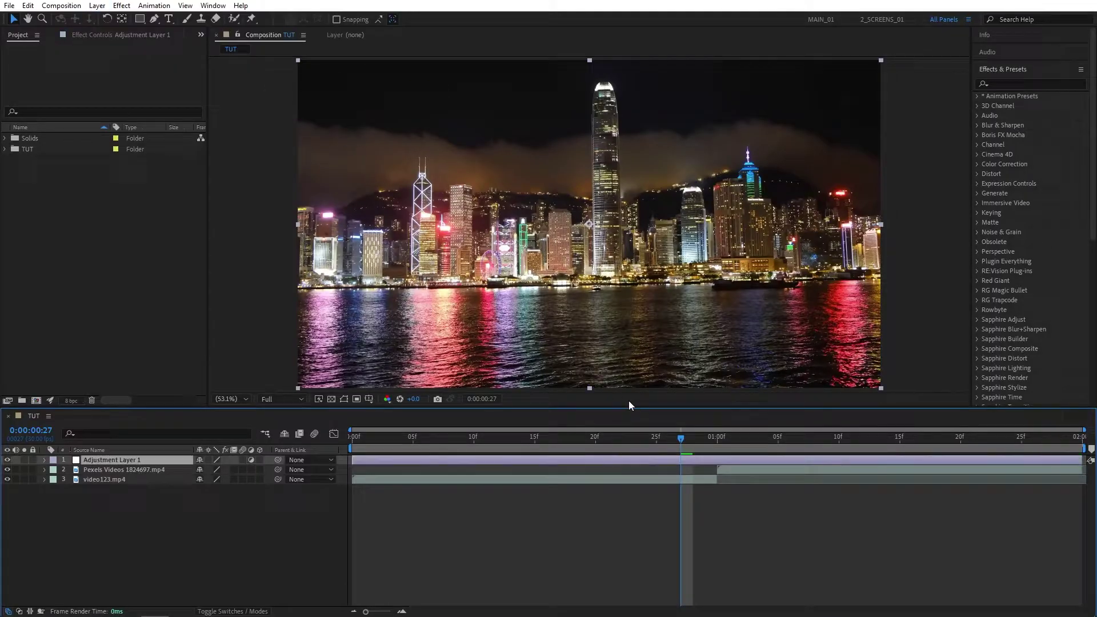
pyautogui.click(1013, 83)
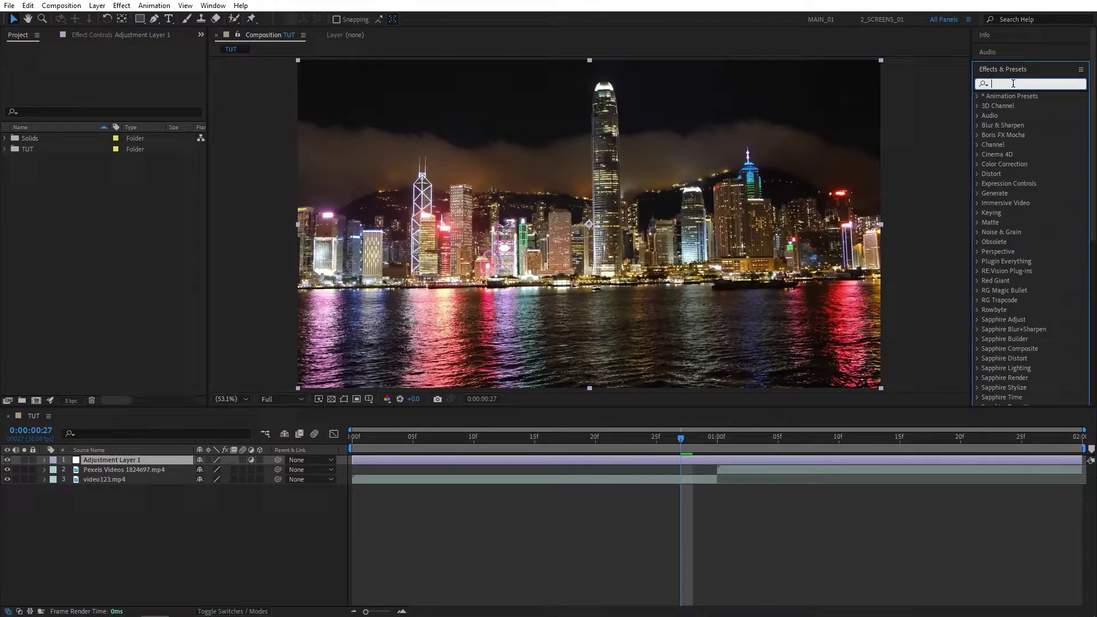
pyautogui.write('transform')
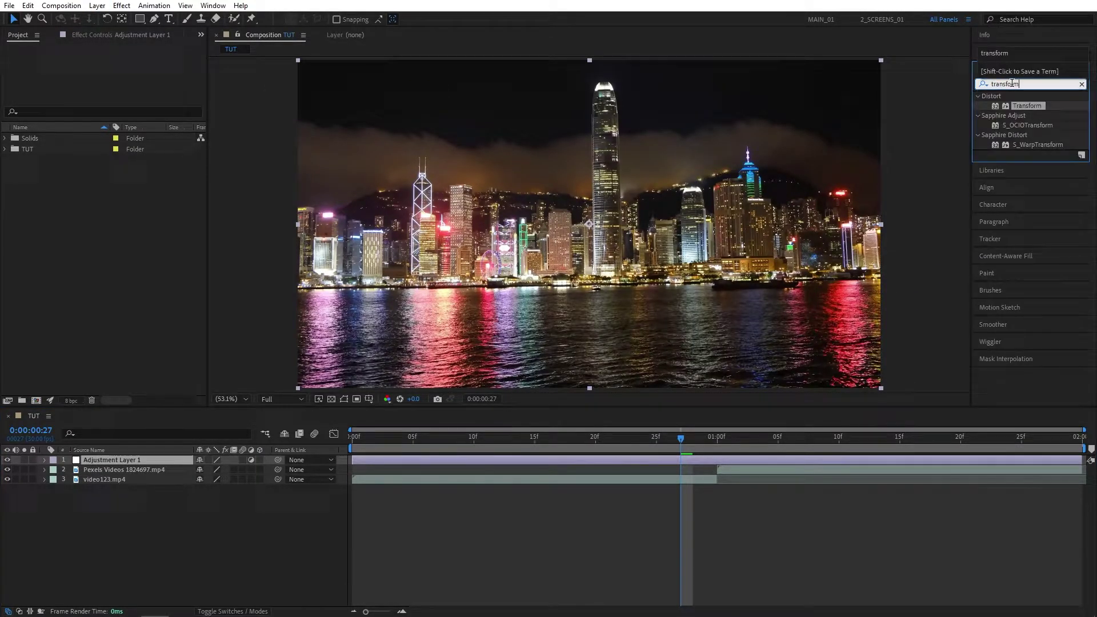
pyautogui.moveTo(1054, 111); pyautogui.dragTo(719, 452)
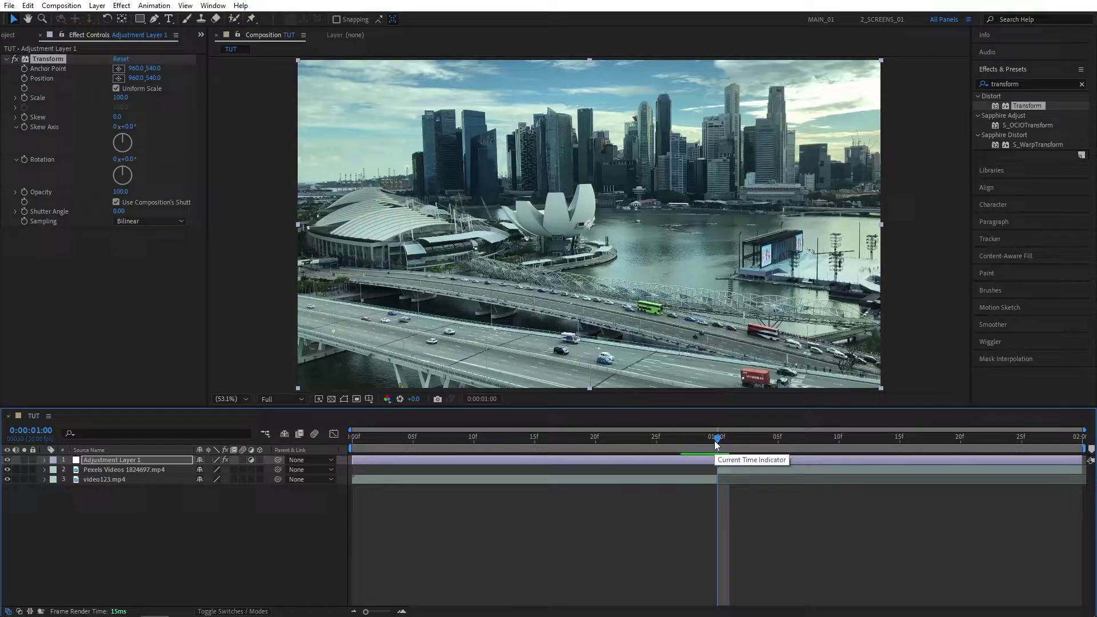
# Step: Keyframe Transform Scale from 100 at 15f to 300 at the 1:00 cut, trimming the layer to that span
pyautogui.press('pageup')
pyautogui.press('pageup')
pyautogui.press('pageup')
pyautogui.press('pageup')
pyautogui.press('pageup')
pyautogui.press('pageup')
pyautogui.press('pageup')
pyautogui.press('pageup')
pyautogui.press('pageup')
pyautogui.press('pageup')
pyautogui.press('pageup')
pyautogui.press('pageup')
pyautogui.press('pageup')
pyautogui.press('pageup')
pyautogui.press('pageup')
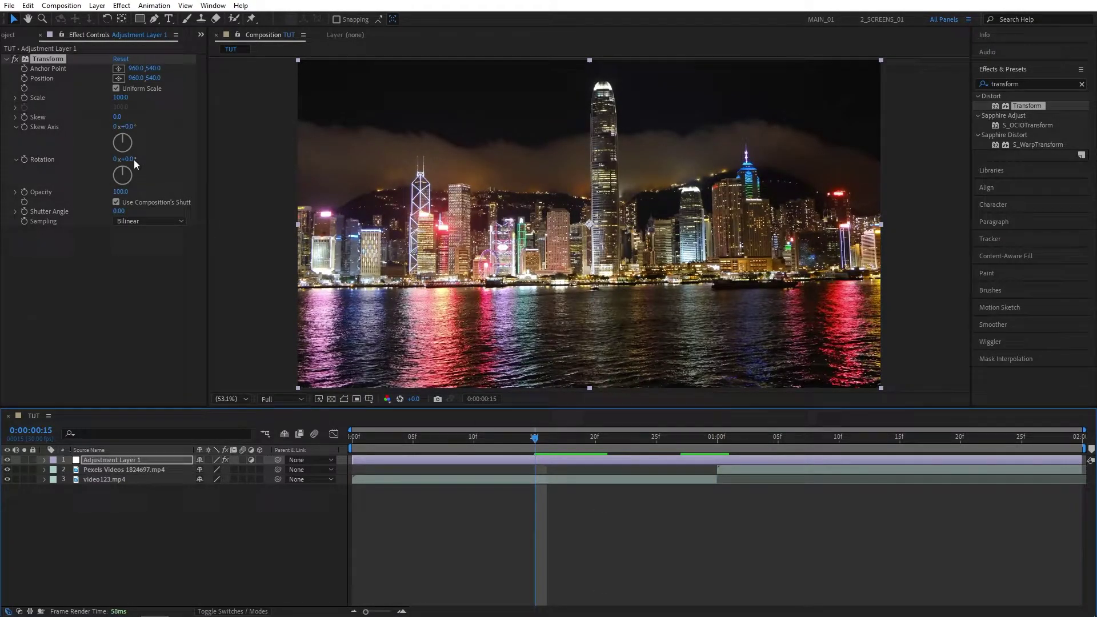
pyautogui.click(25, 97)
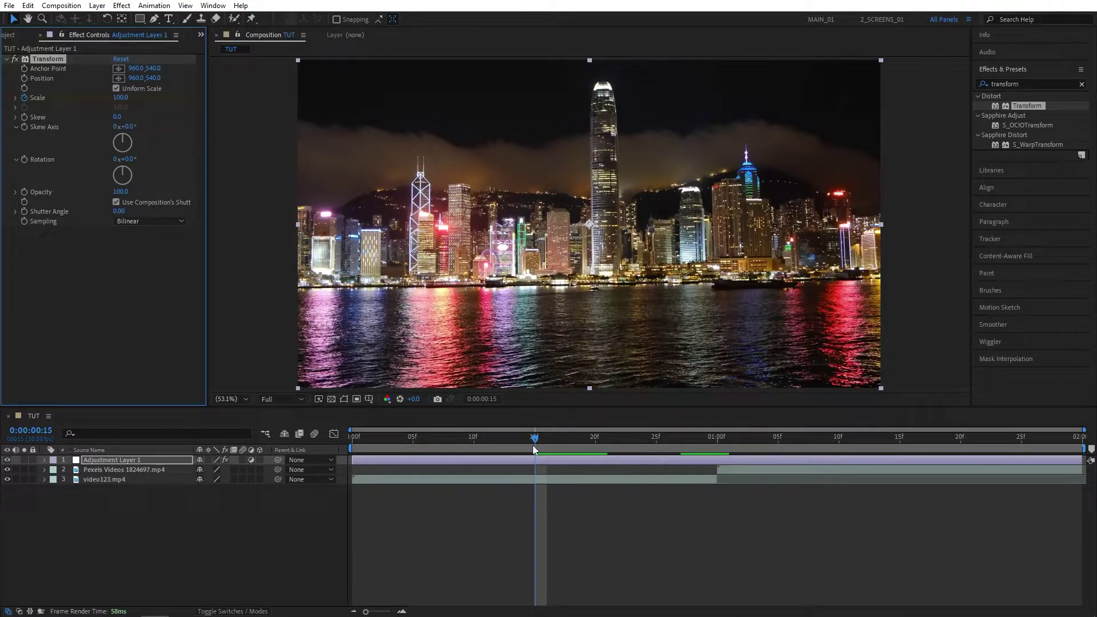
pyautogui.moveTo(532, 449); pyautogui.dragTo(718, 447)
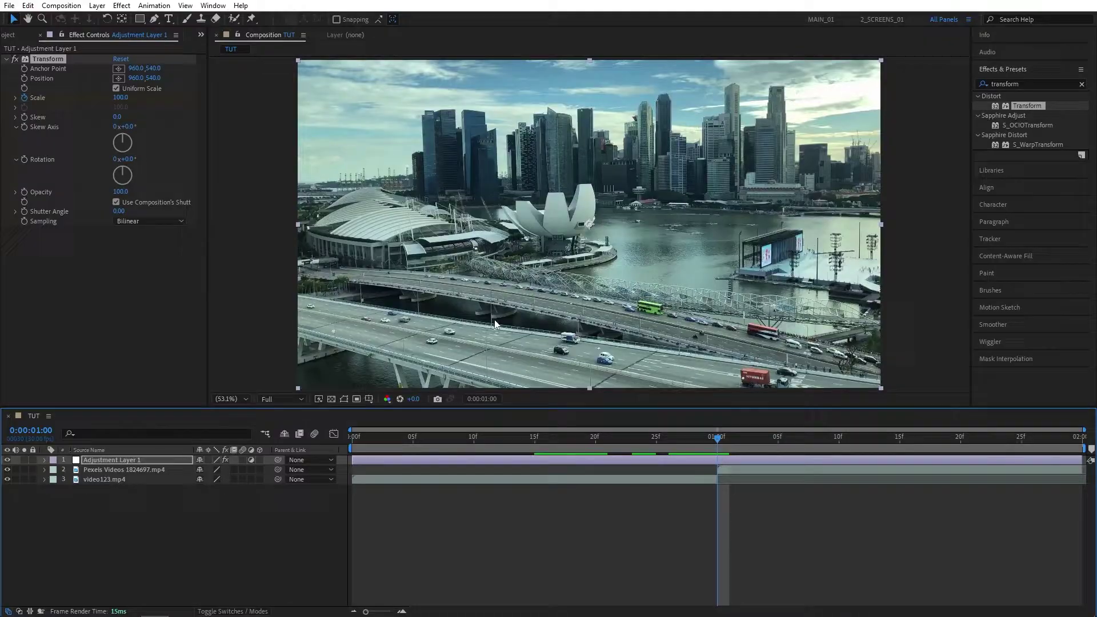
pyautogui.moveTo(126, 99); pyautogui.dragTo(120, 99)
pyautogui.write('300')
pyautogui.press('Return')
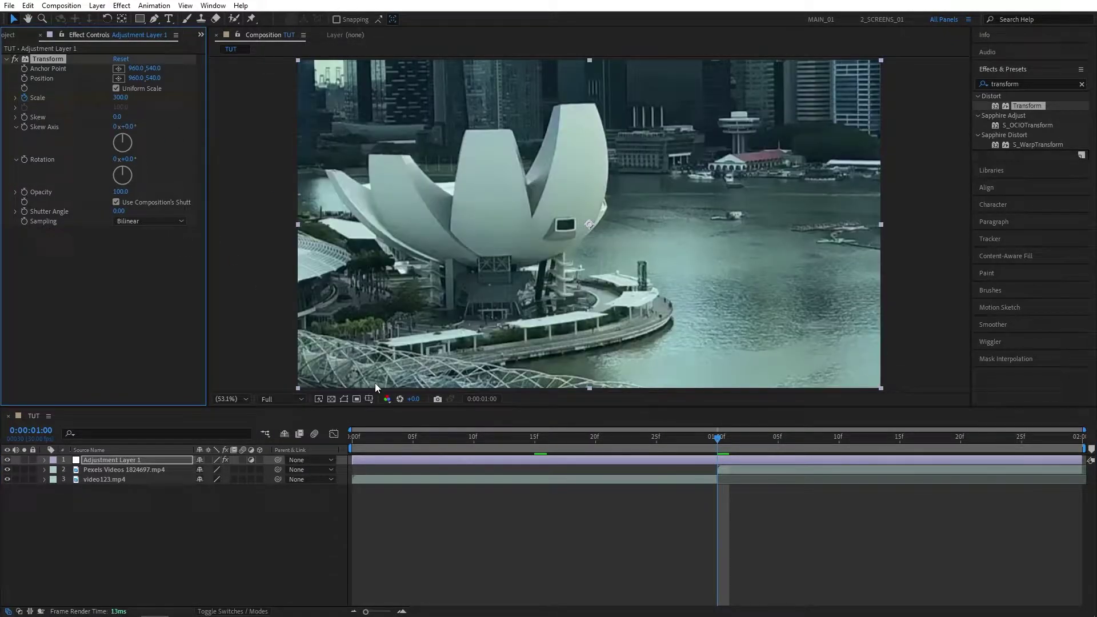
pyautogui.press('u')
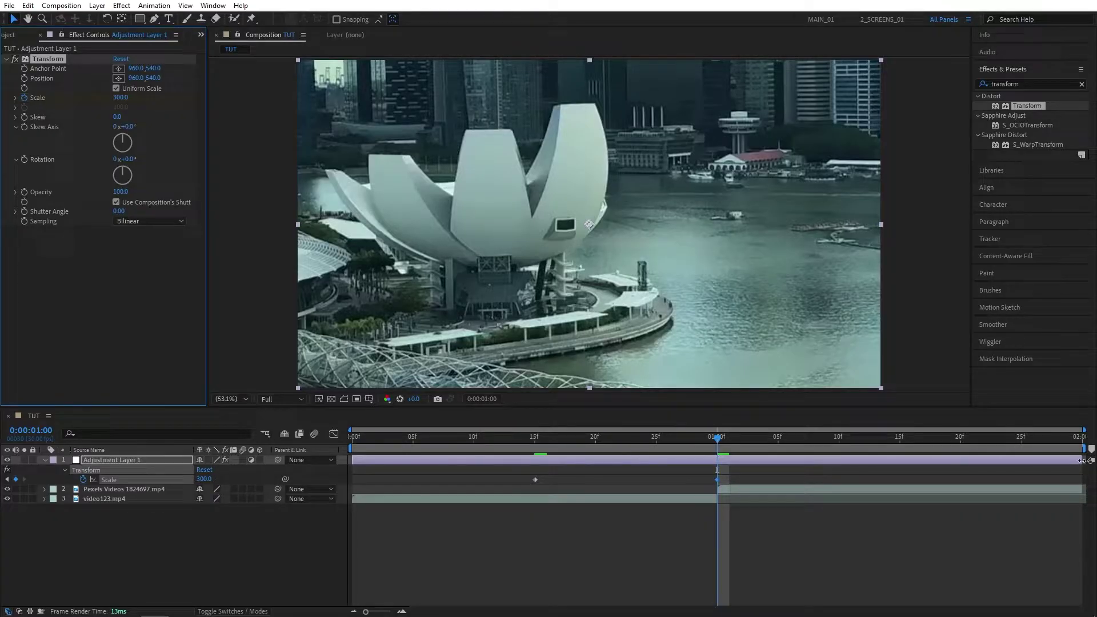
pyautogui.moveTo(1082, 460); pyautogui.dragTo(718, 470)
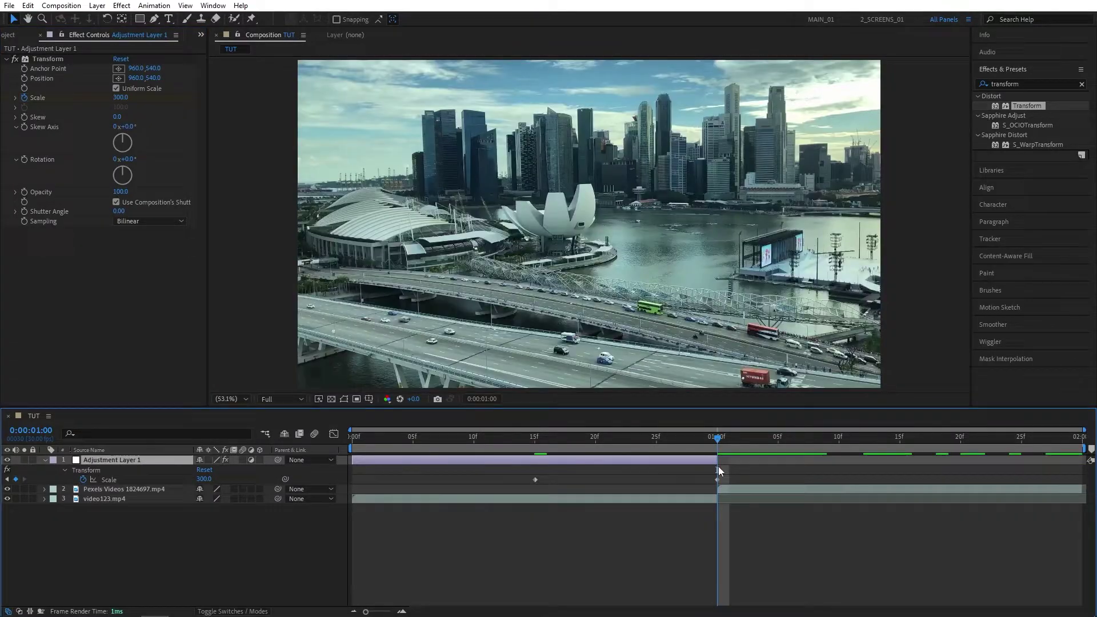
pyautogui.moveTo(353, 460); pyautogui.dragTo(634, 444)
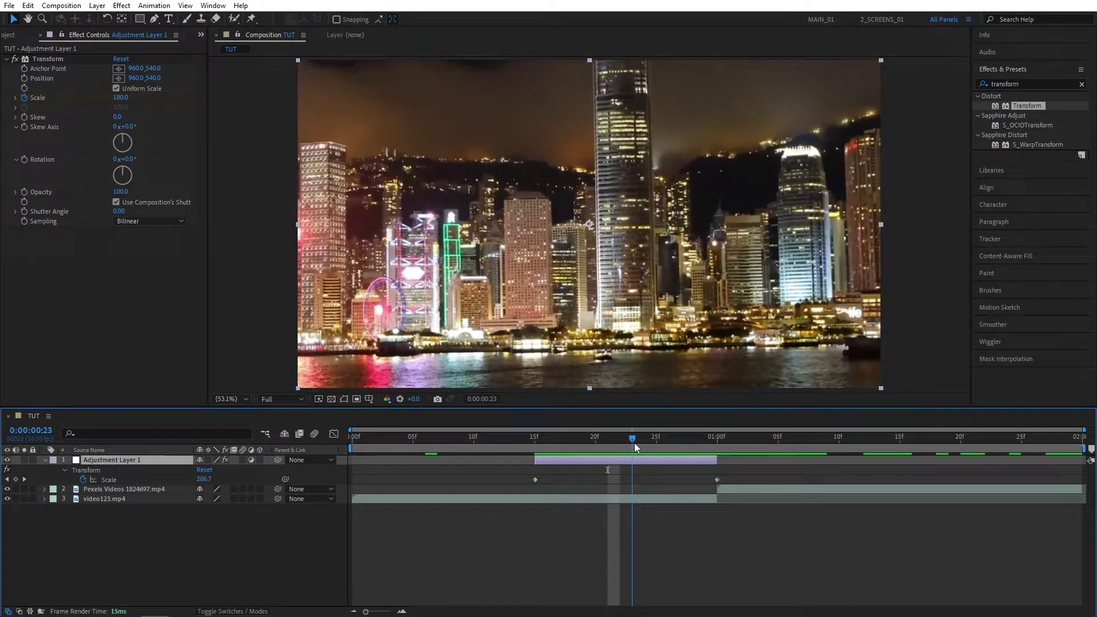
# Step: Turn off Use Composition's Shutter Angle and set the Shutter Angle to 360
pyautogui.click(114, 202)
pyautogui.moveTo(208, 217); pyautogui.dragTo(246, 219)
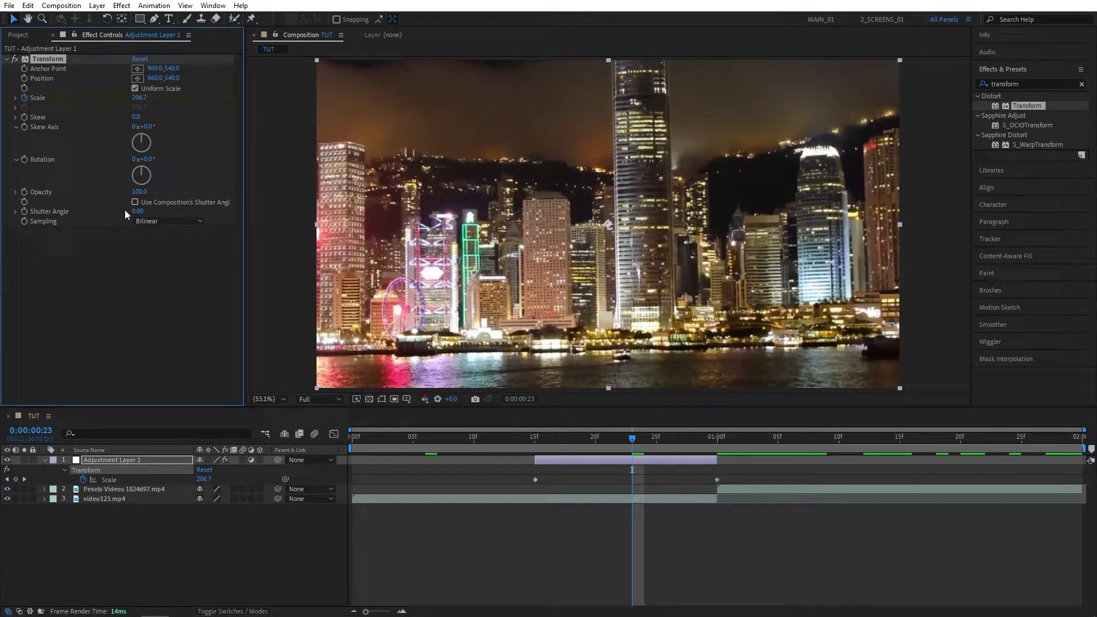
pyautogui.moveTo(138, 213); pyautogui.dragTo(143, 211)
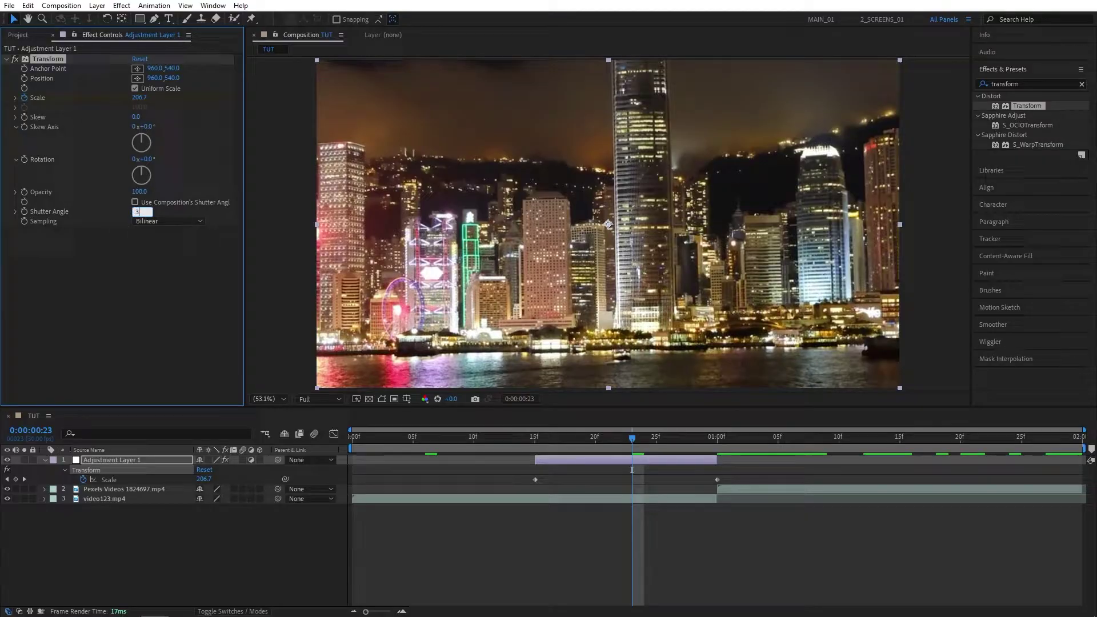
pyautogui.write('360')
pyautogui.press('Return')
pyautogui.moveTo(631, 443); pyautogui.dragTo(607, 444)
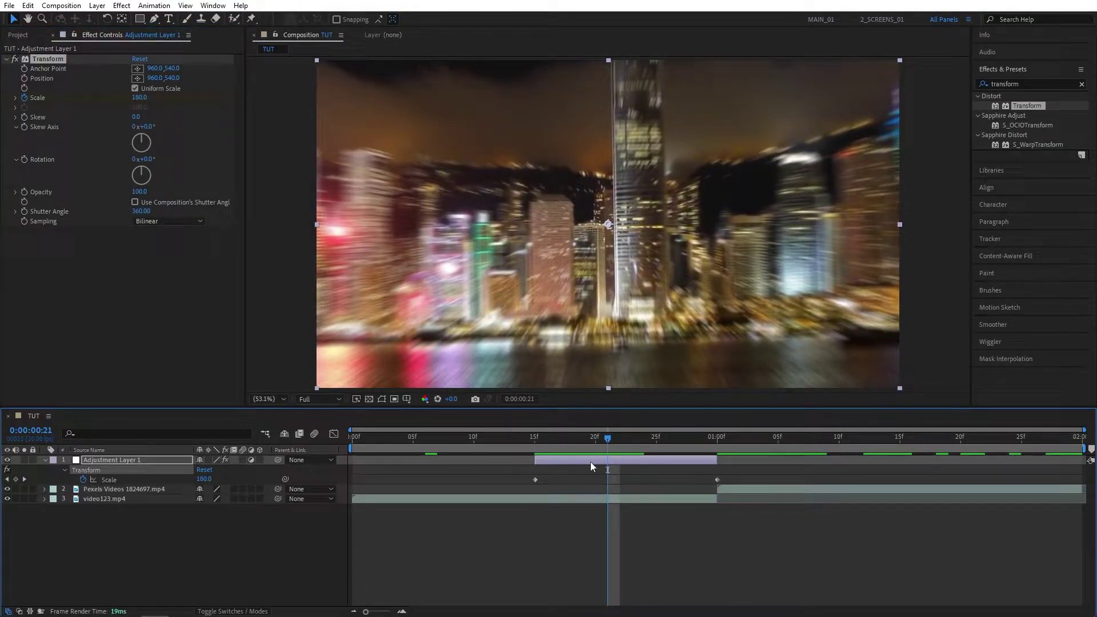
# Step: Duplicate the zoom adjustment layer and place the copy from the cut to 1:20, with its later Scale keyframe at 1:20
pyautogui.click(586, 460)
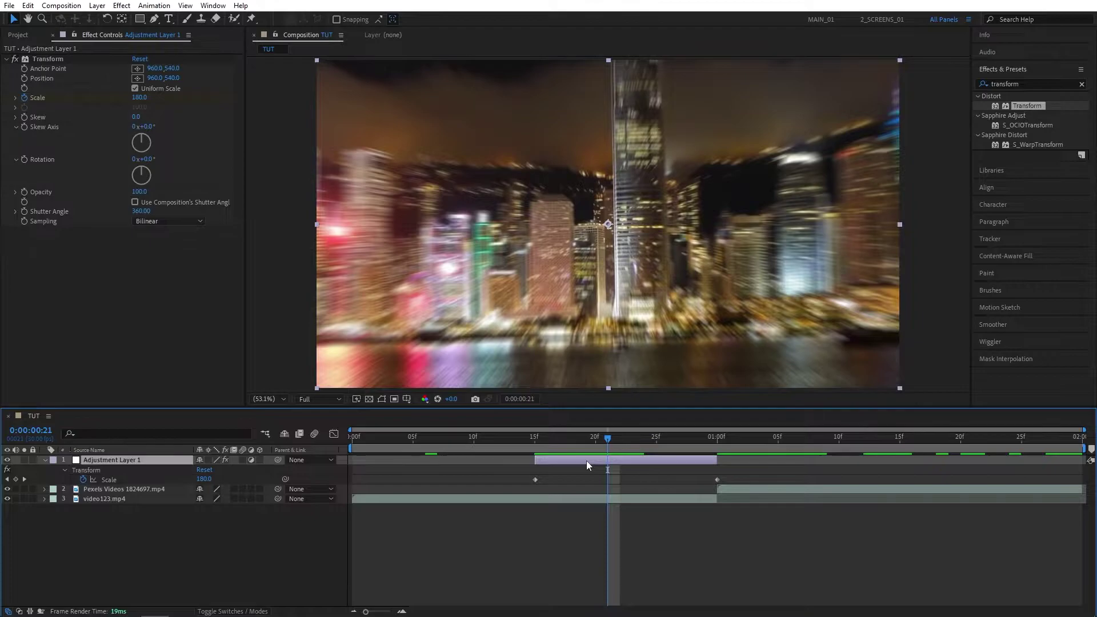
pyautogui.click(28, 6)
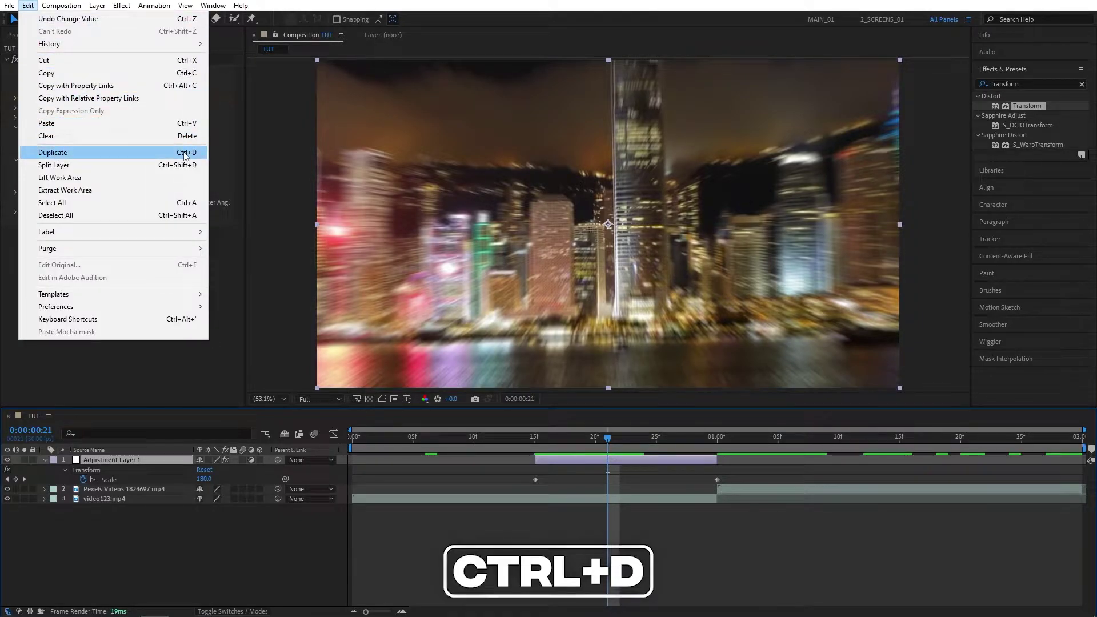
pyautogui.click(80, 153)
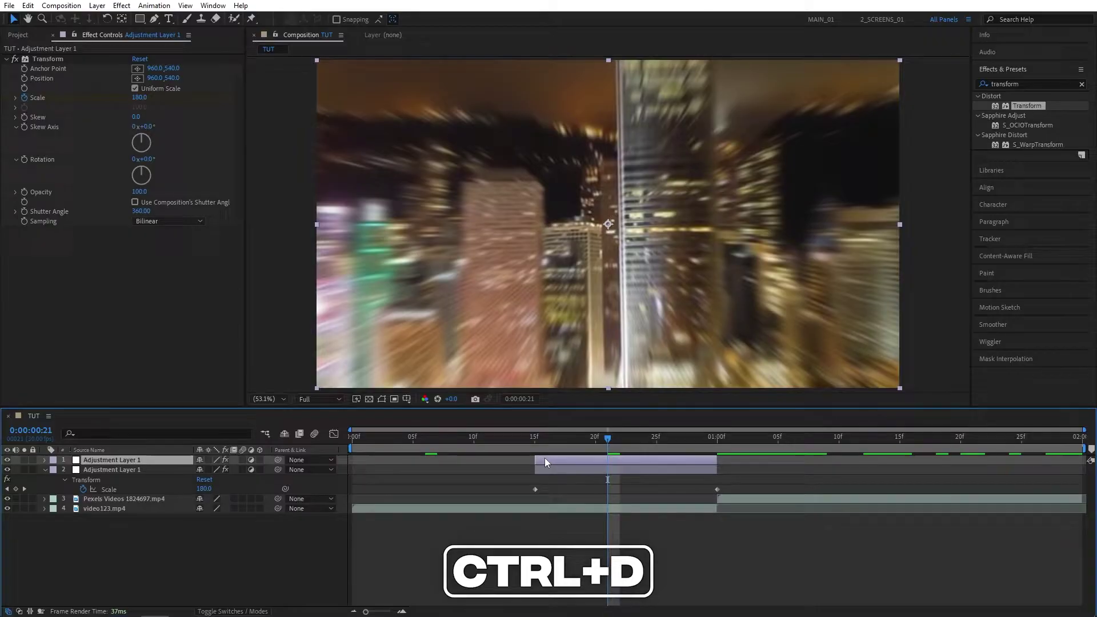
pyautogui.moveTo(544, 458); pyautogui.dragTo(725, 458)
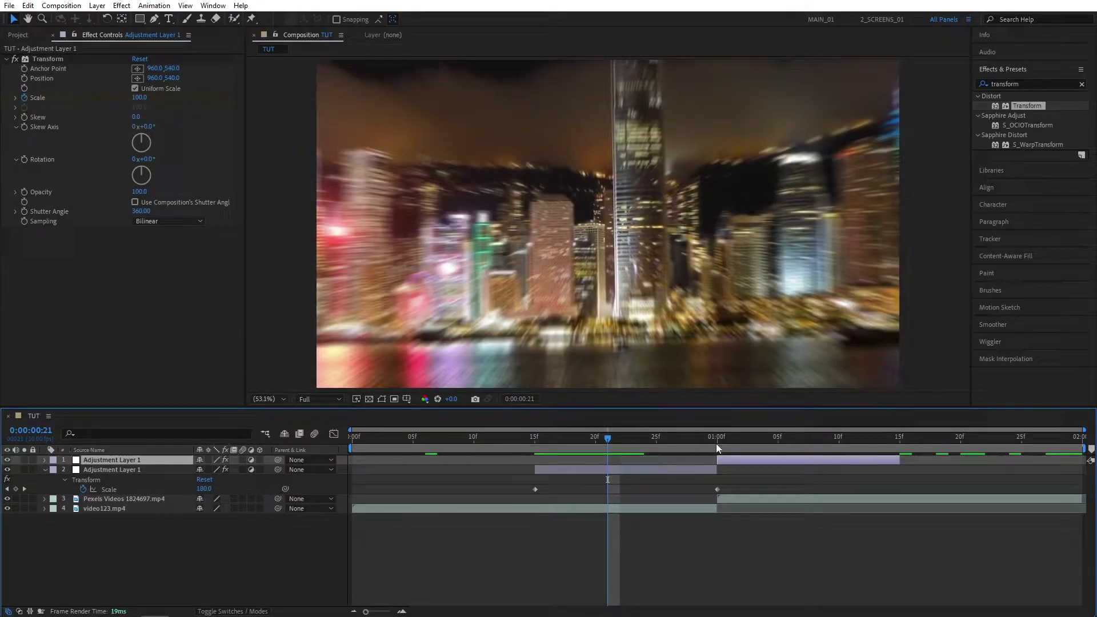
pyautogui.click(718, 437)
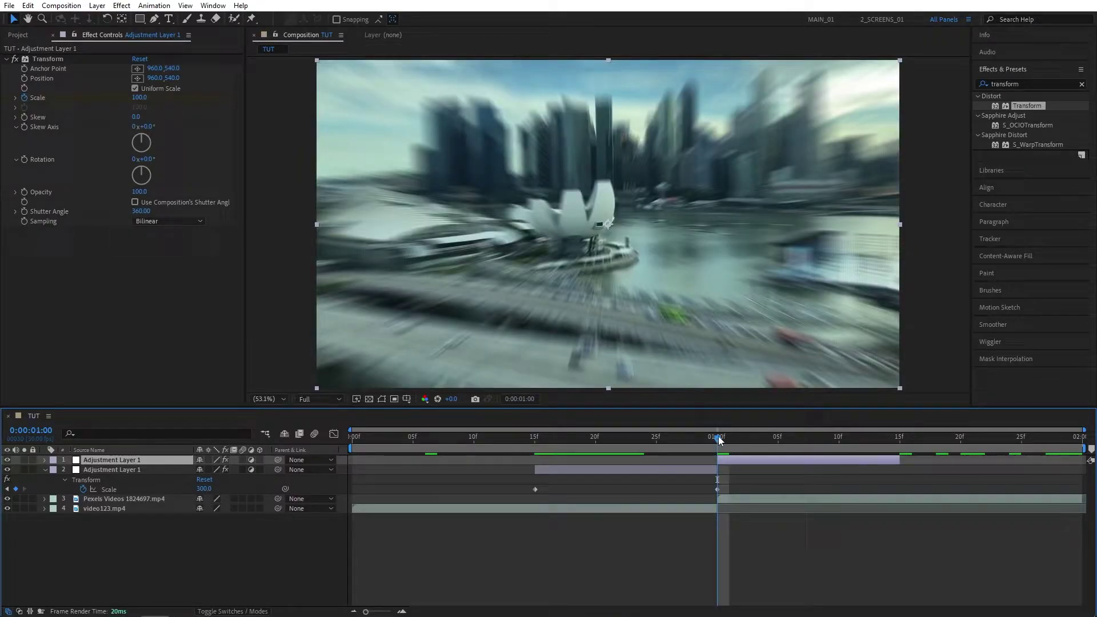
pyautogui.moveTo(717, 437); pyautogui.dragTo(896, 451)
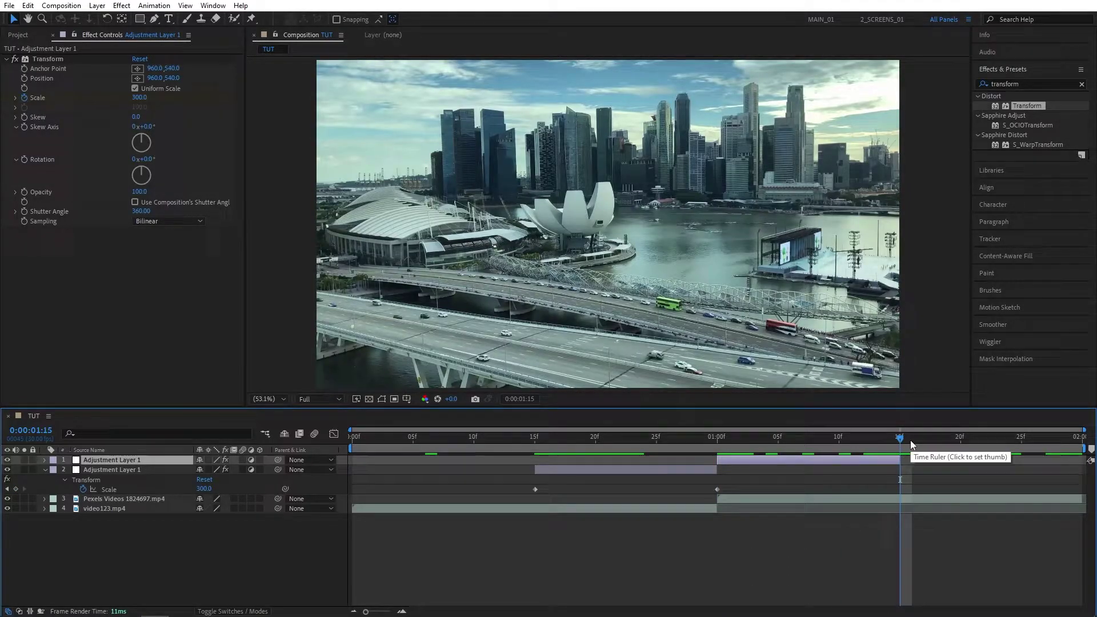
pyautogui.press('space')
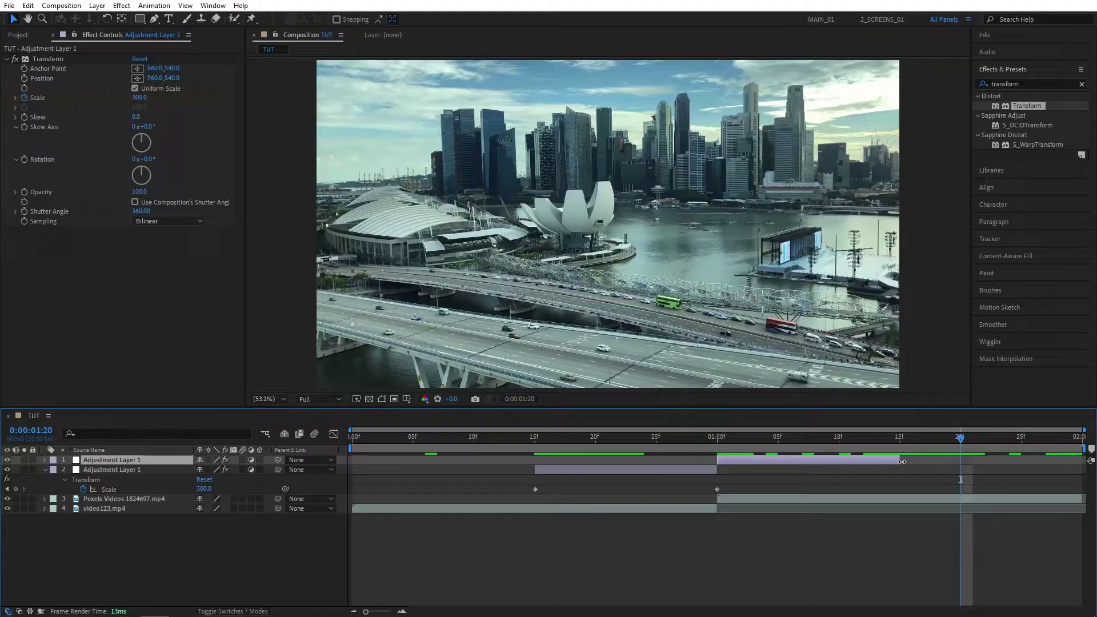
pyautogui.moveTo(900, 461); pyautogui.dragTo(956, 465)
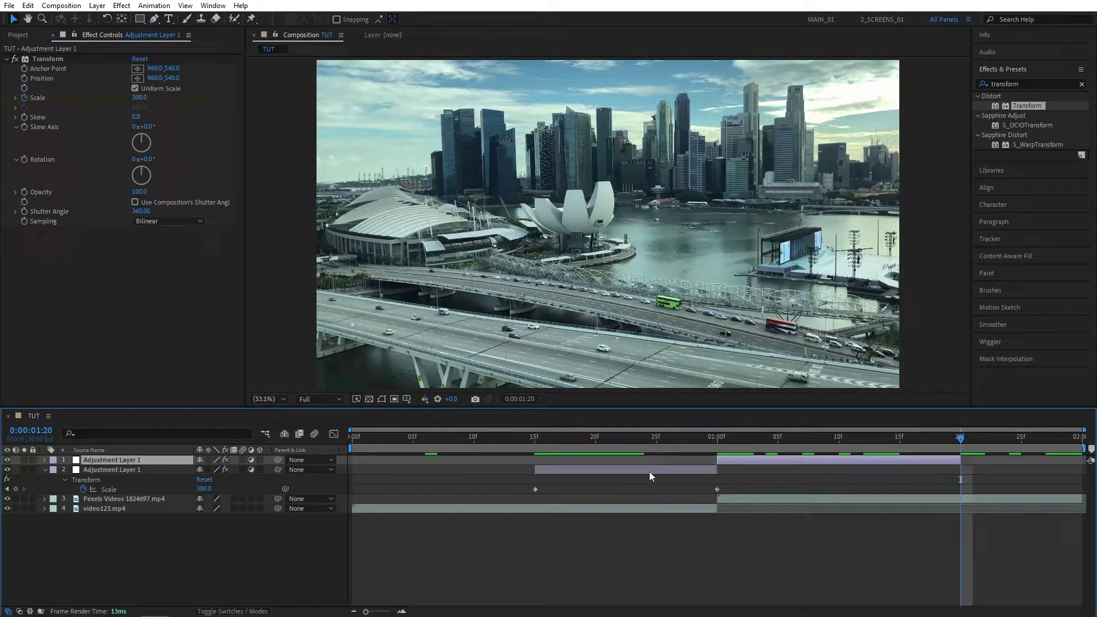
pyautogui.press('u')
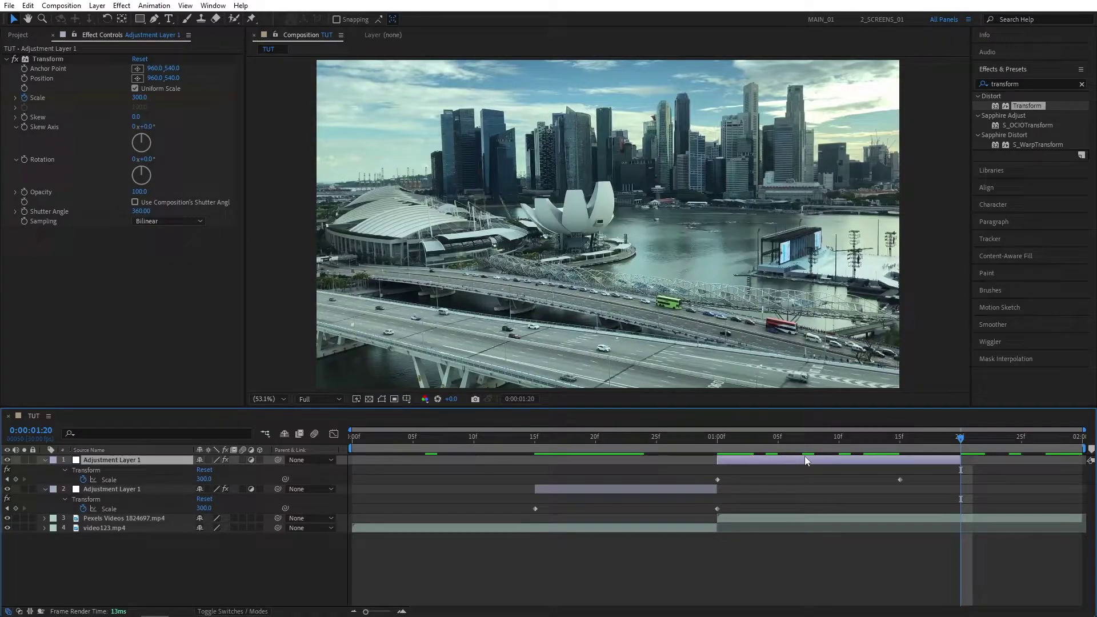
pyautogui.moveTo(900, 480); pyautogui.dragTo(960, 480)
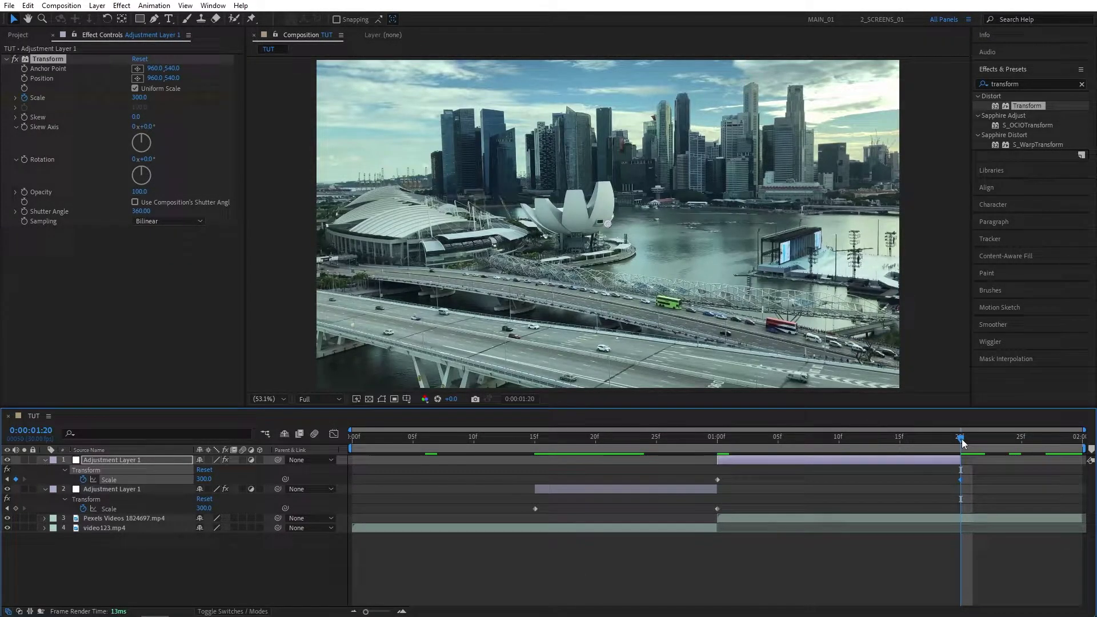
# Step: Set the top layer's Scale to 25 at one second and 100 at 1:20
pyautogui.moveTo(957, 439); pyautogui.dragTo(720, 465)
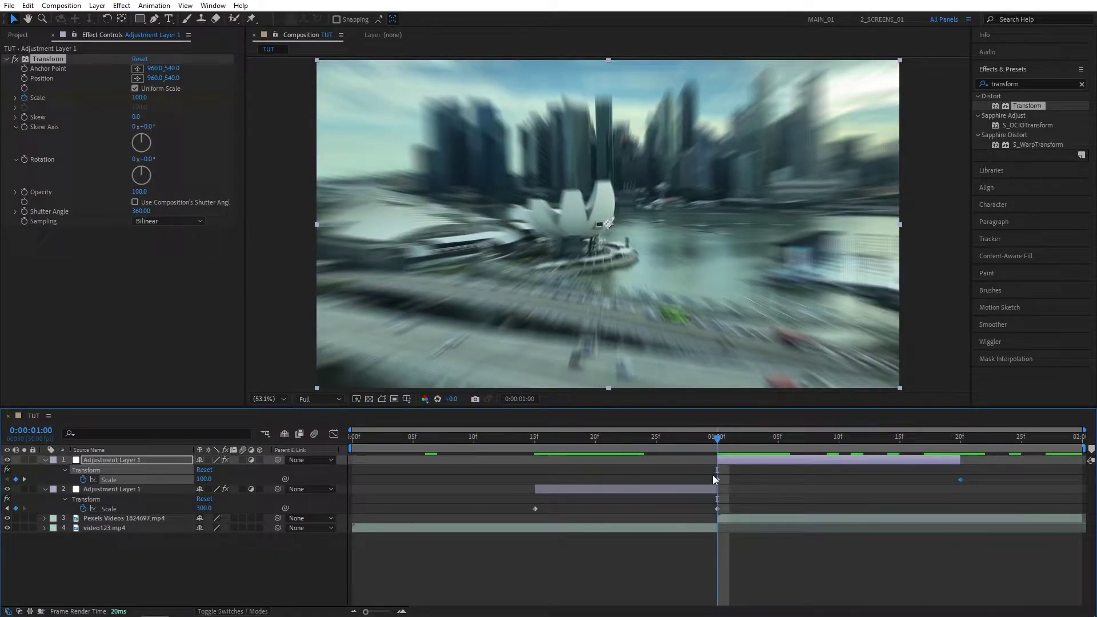
pyautogui.click(207, 479)
pyautogui.write('25')
pyautogui.press('Return')
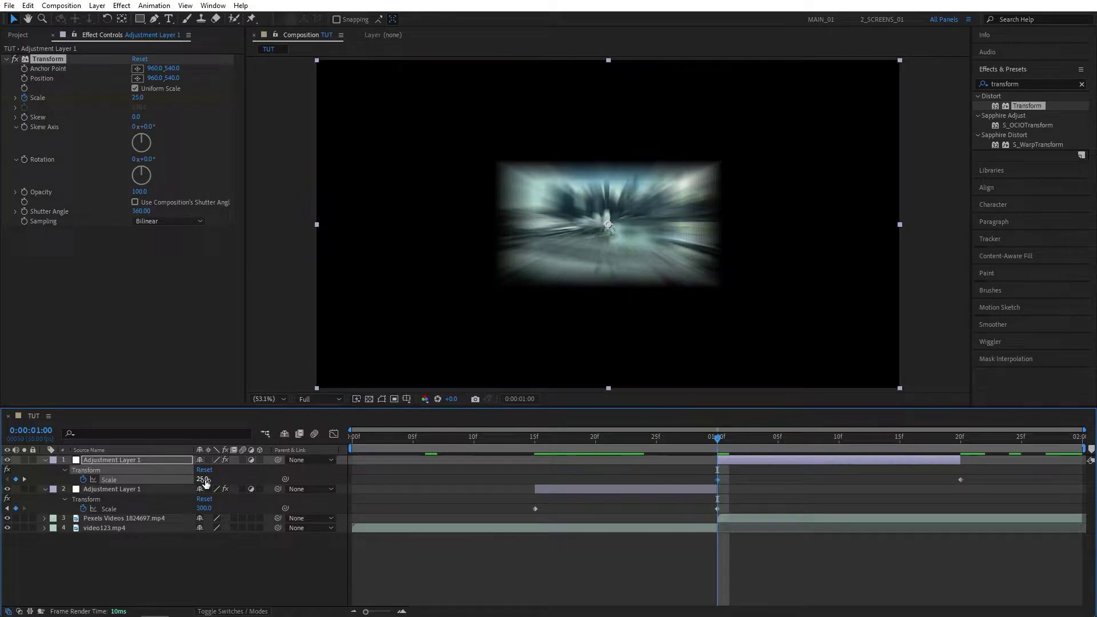
pyautogui.moveTo(752, 445); pyautogui.dragTo(965, 457)
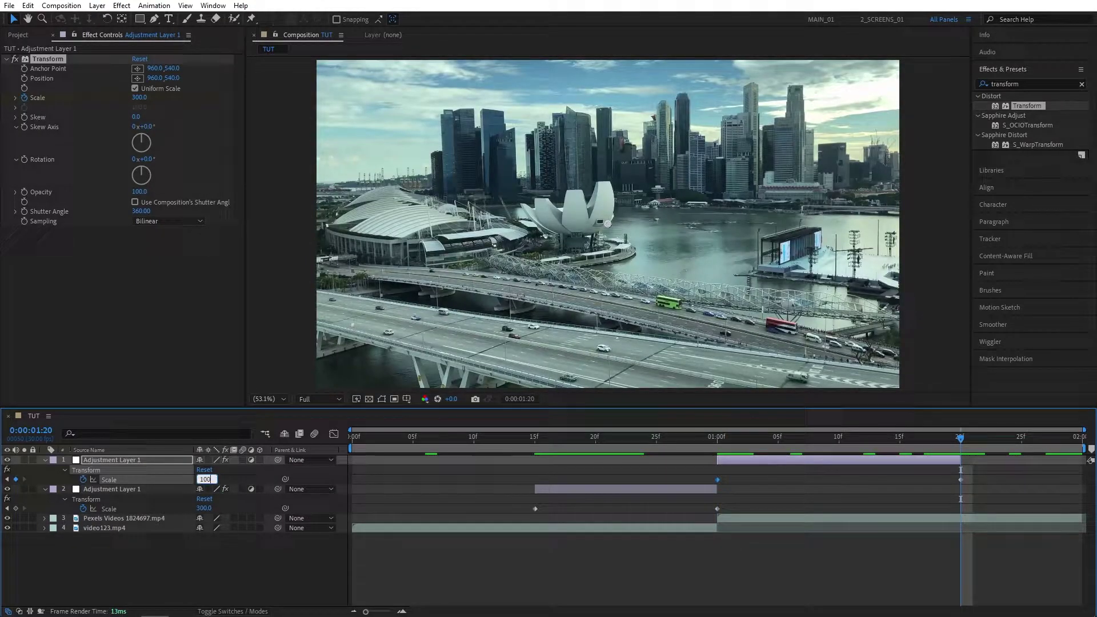
pyautogui.write('100')
pyautogui.press('Return')
# Step: Apply Motion Tile to Adjustment Layer 1 and move it above the Transform effect
pyautogui.moveTo(961, 457); pyautogui.dragTo(718, 457)
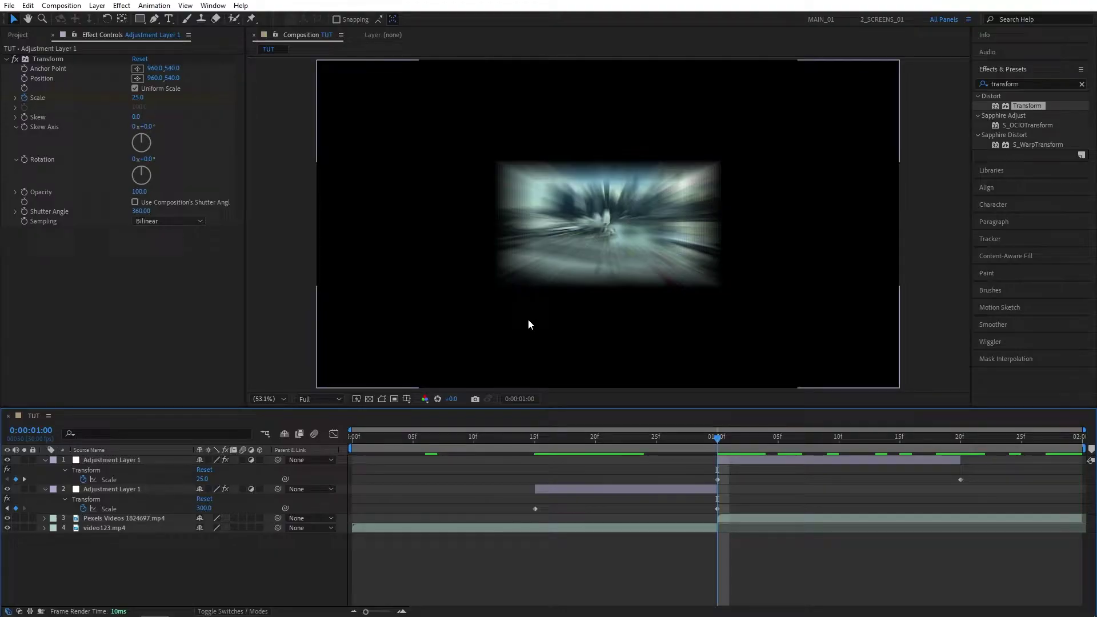
pyautogui.click(1026, 84)
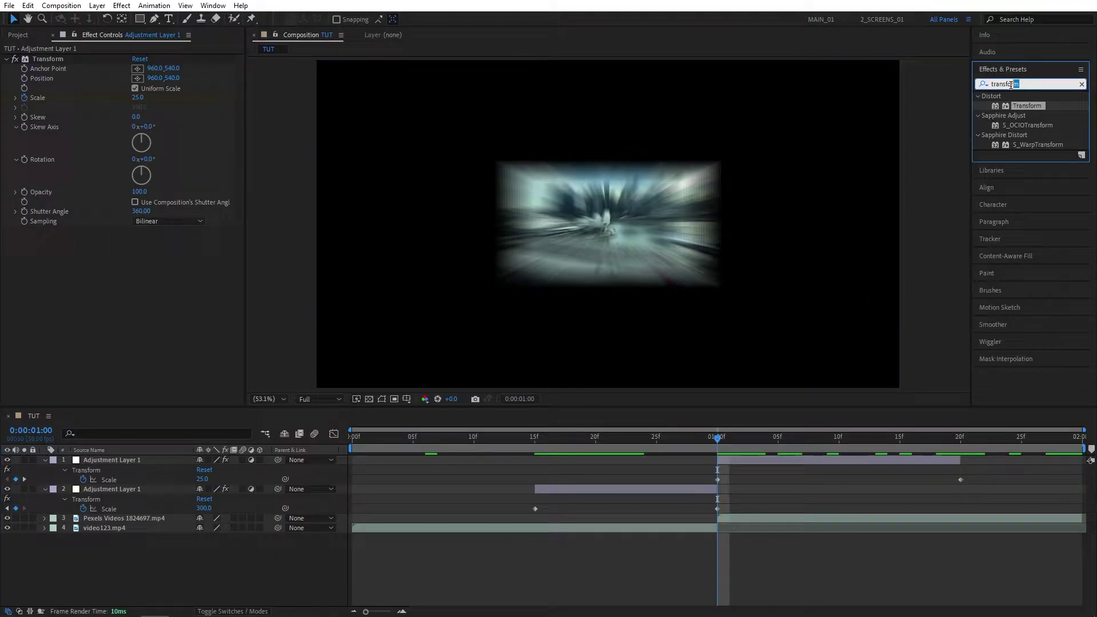
pyautogui.write('motion tile')
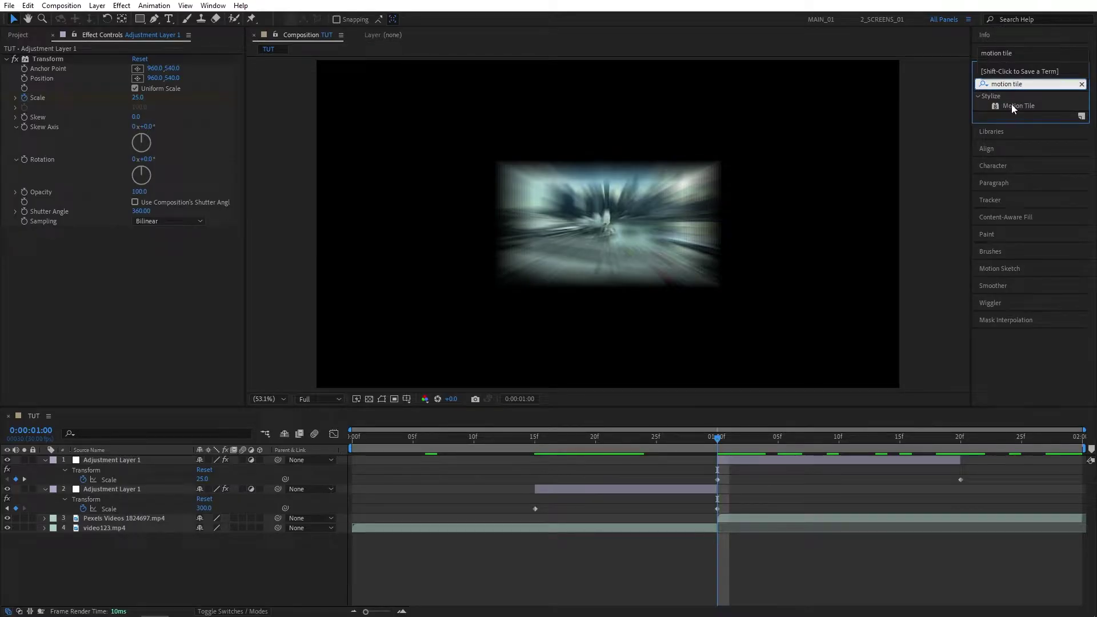
pyautogui.moveTo(1011, 106); pyautogui.dragTo(748, 461)
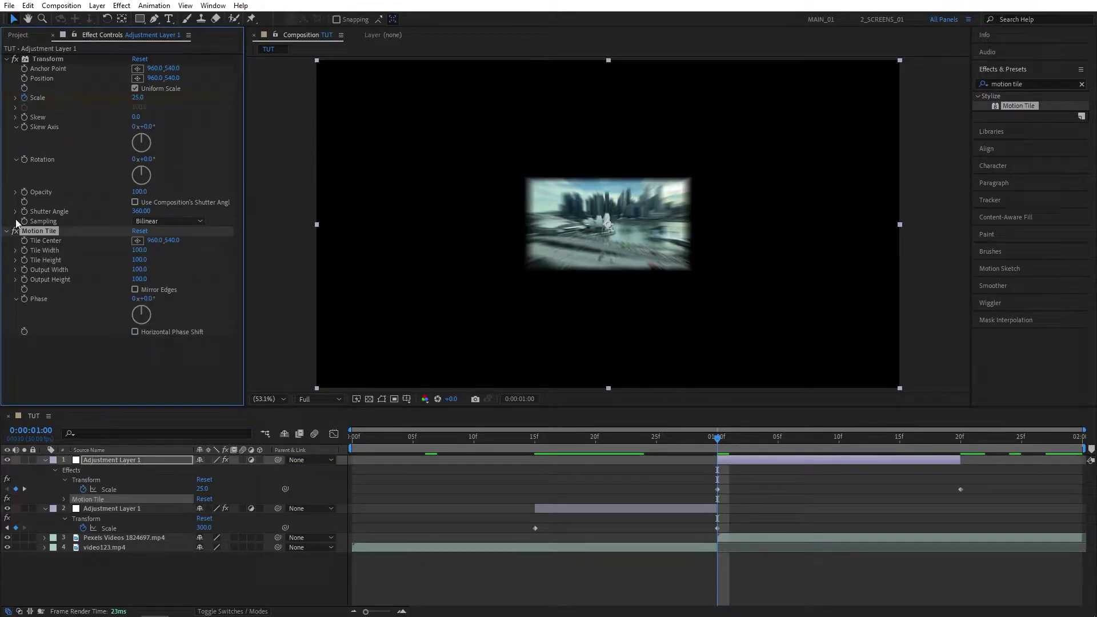
pyautogui.moveTo(32, 231); pyautogui.dragTo(47, 59)
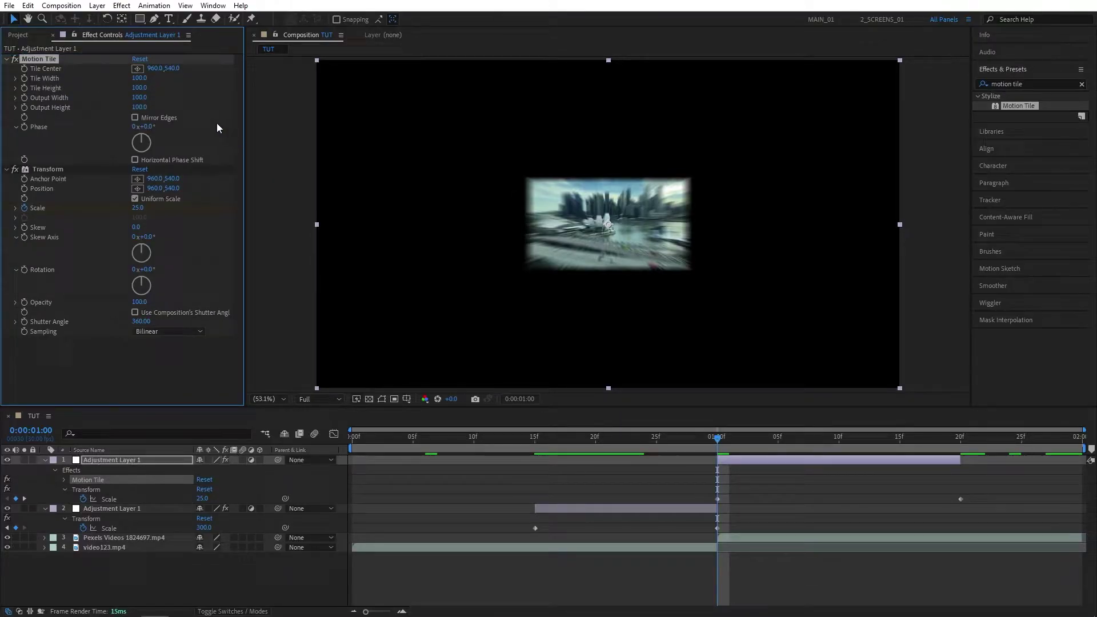
# Step: Set Motion Tile's Output Width and Output Height to 400
pyautogui.moveTo(139, 98); pyautogui.dragTo(276, 97)
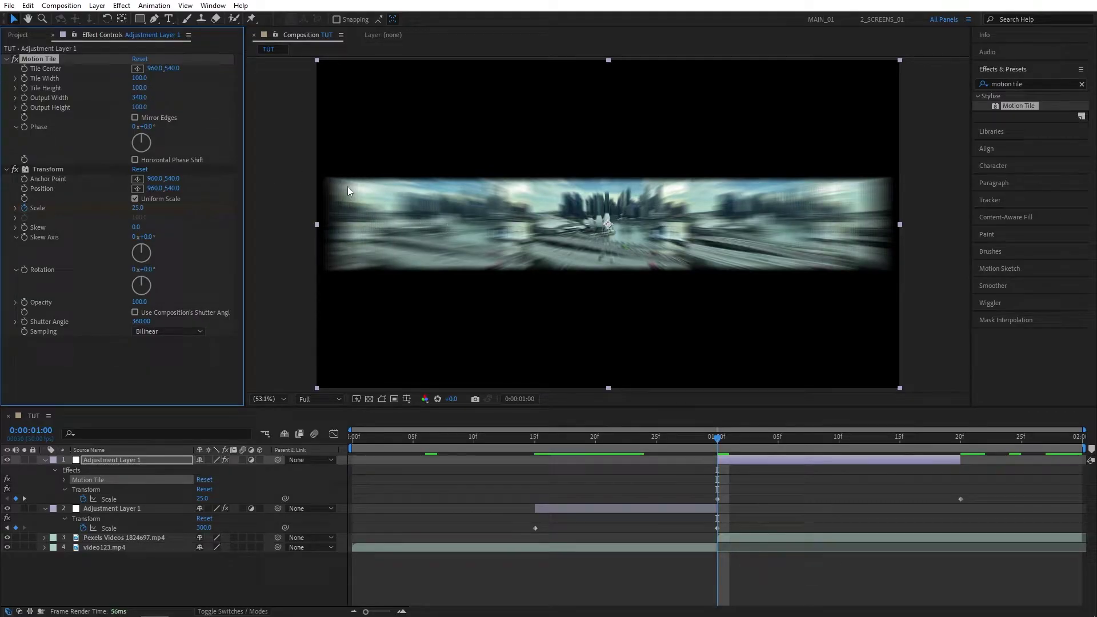
pyautogui.click(144, 97)
pyautogui.write('400')
pyautogui.press('Return')
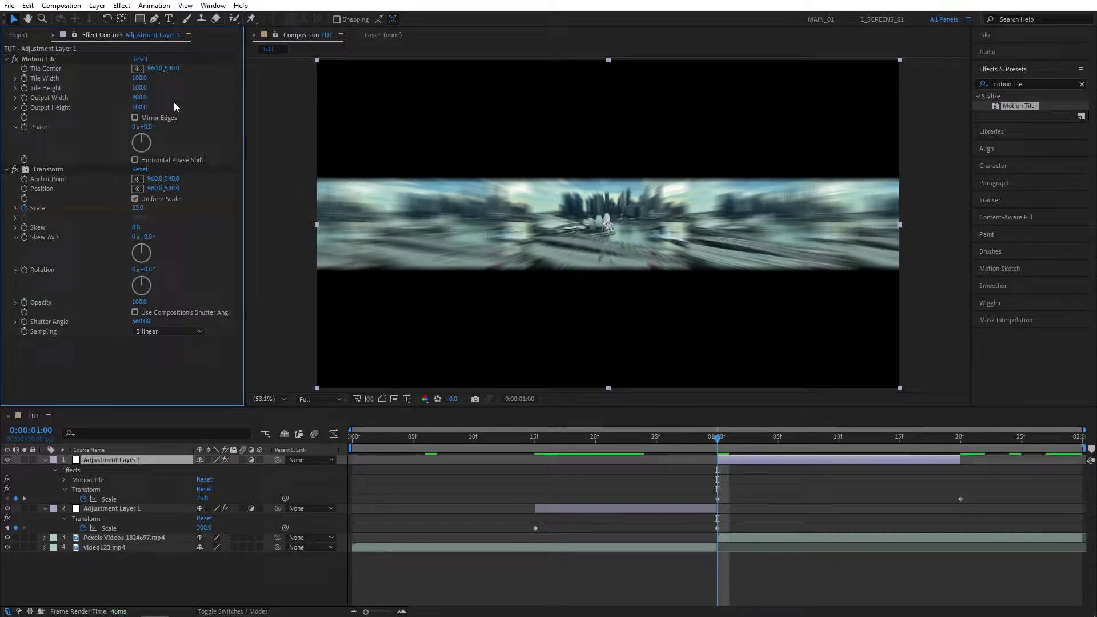
pyautogui.click(138, 107)
pyautogui.write('400')
pyautogui.press('Return')
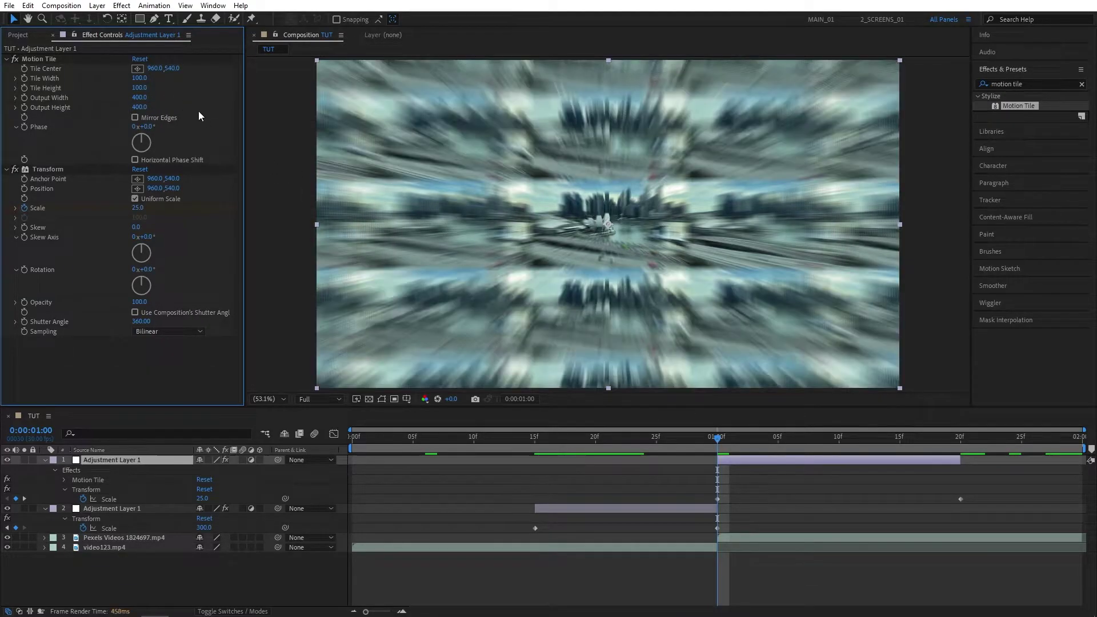
# Step: Enable Motion Tile's Mirror Edges and apply Easy Ease to all four Scale keyframes
pyautogui.click(135, 117)
pyautogui.moveTo(717, 437); pyautogui.dragTo(920, 448)
pyautogui.moveTo(1000, 486); pyautogui.dragTo(519, 529)
pyautogui.rightClick(718, 503)
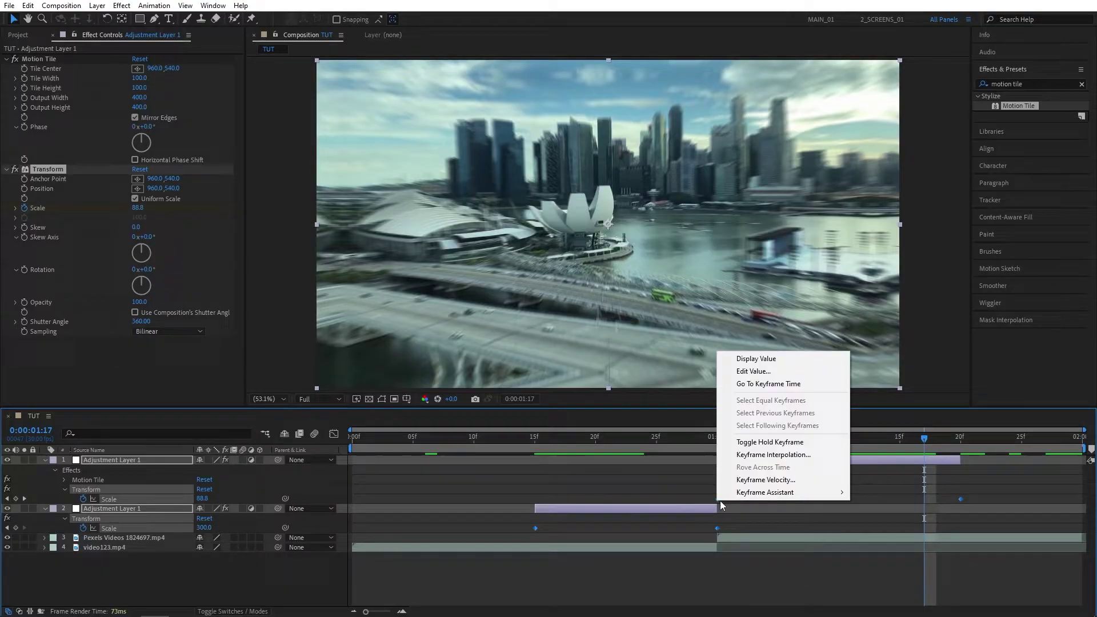
pyautogui.moveTo(745, 494)
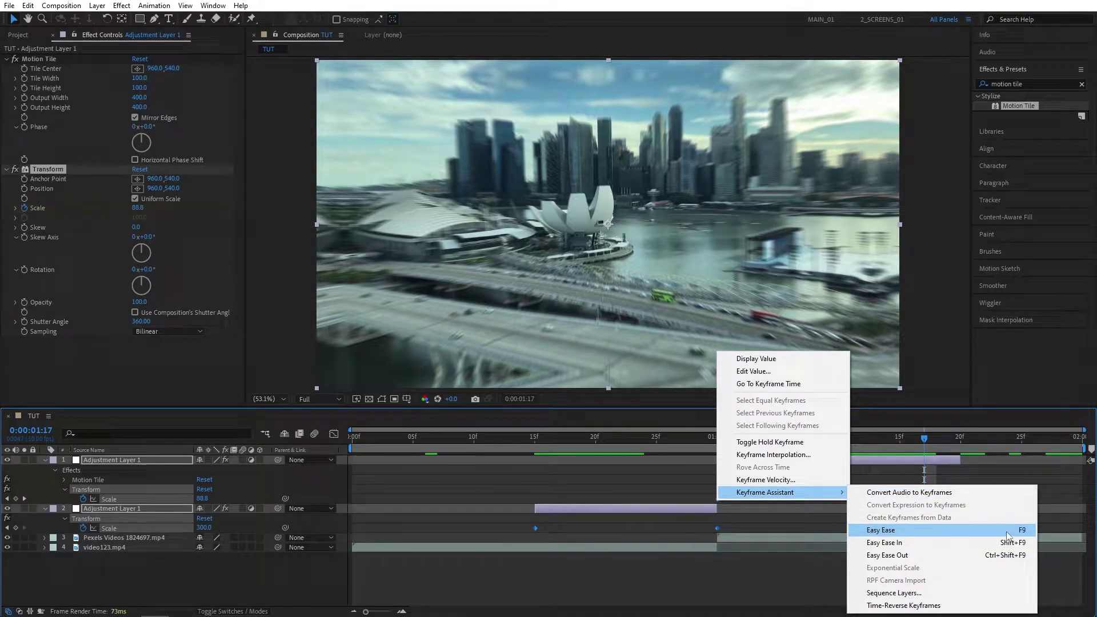
pyautogui.press('F9')
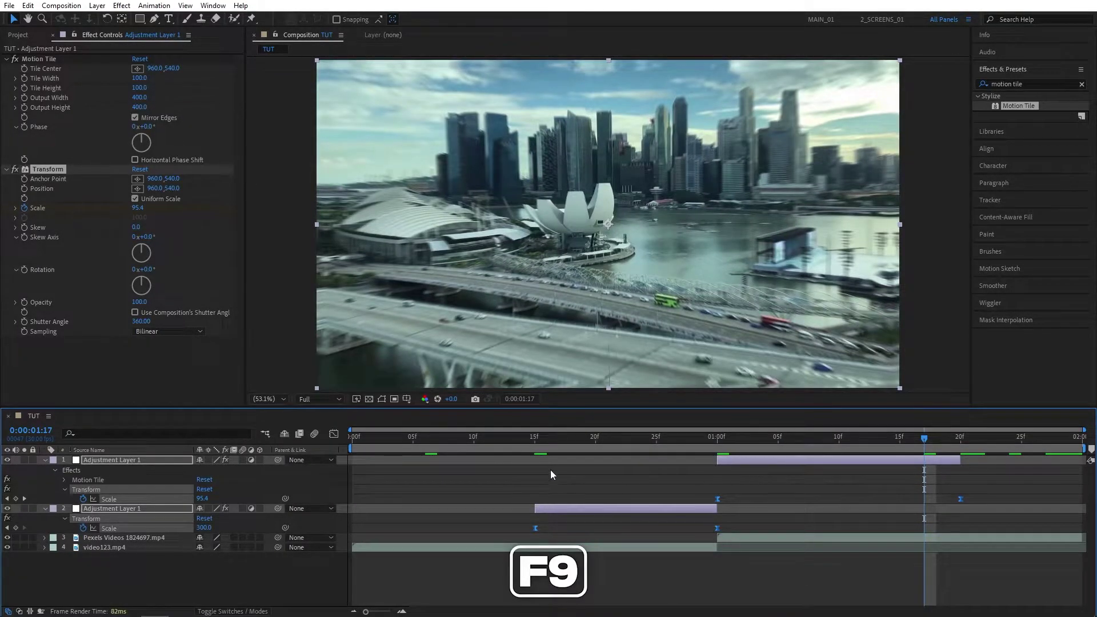
# Step: Reshape the Scale speed graph so the zoom spikes sharply at the one-second cut, then preview it
pyautogui.click(334, 434)
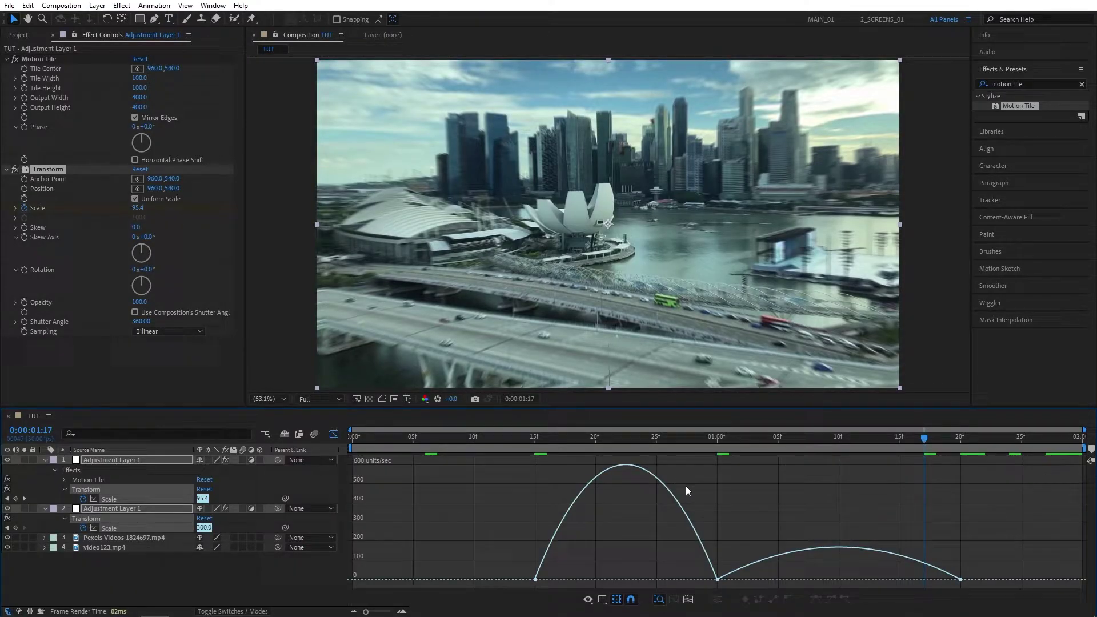
pyautogui.rightClick(969, 505)
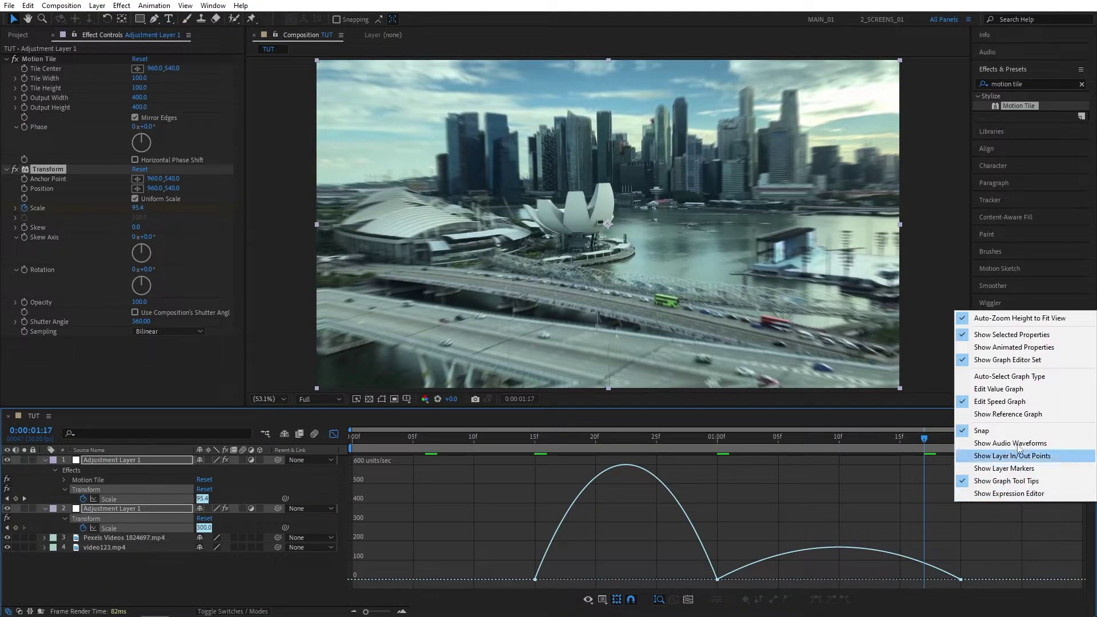
pyautogui.click(1000, 402)
pyautogui.moveTo(516, 569); pyautogui.dragTo(718, 576)
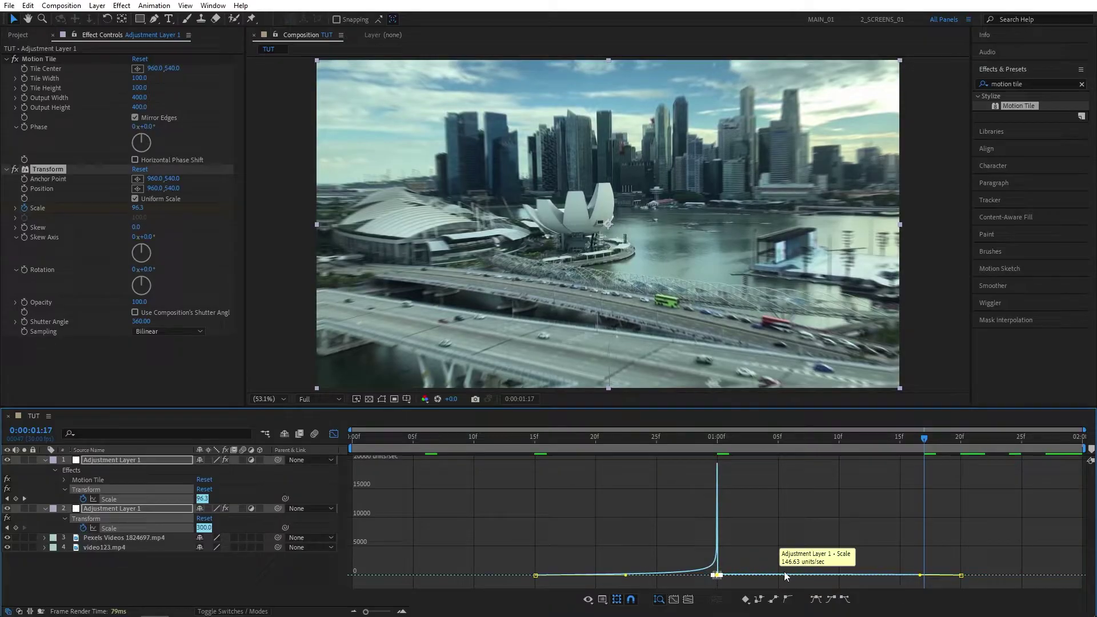
pyautogui.click(937, 570)
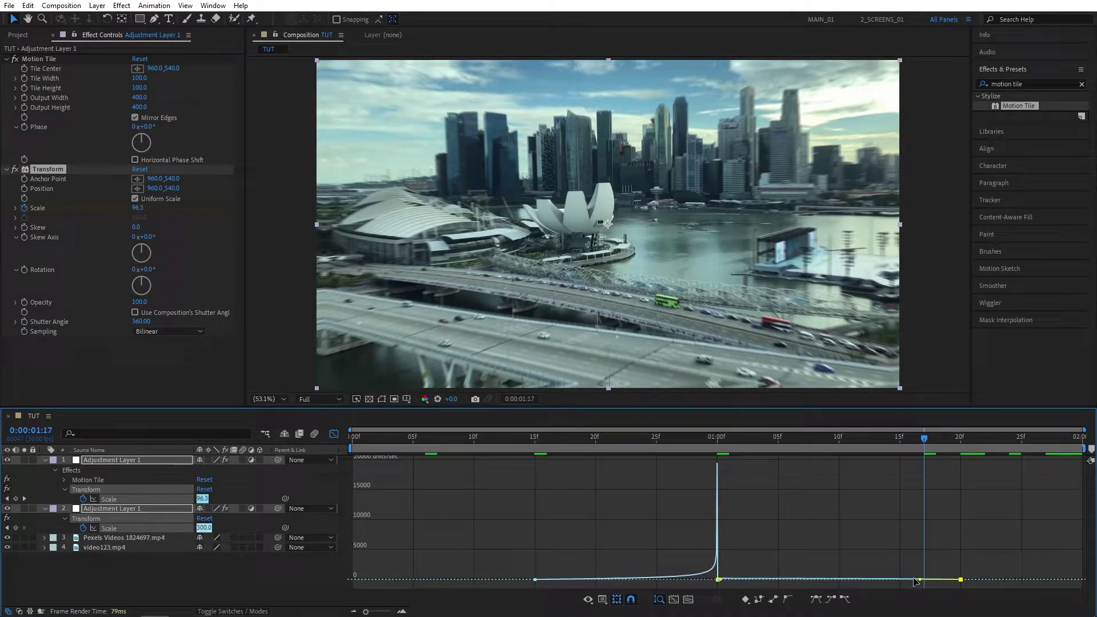
pyautogui.moveTo(916, 581); pyautogui.dragTo(723, 581)
pyautogui.click(712, 437)
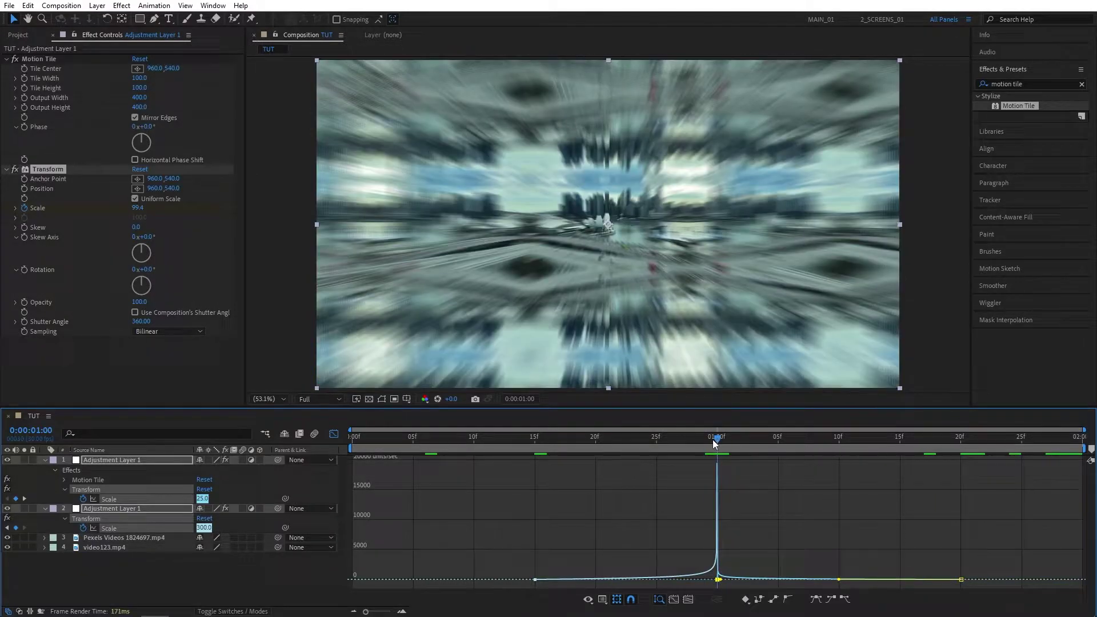
pyautogui.moveTo(713, 444); pyautogui.dragTo(669, 453)
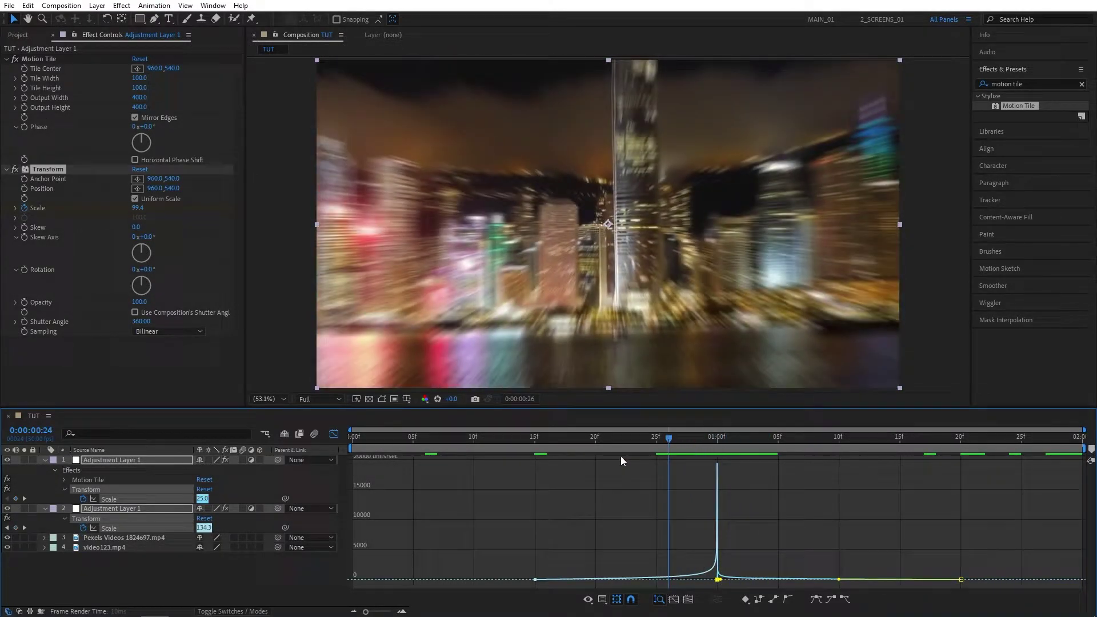
pyautogui.press('space')
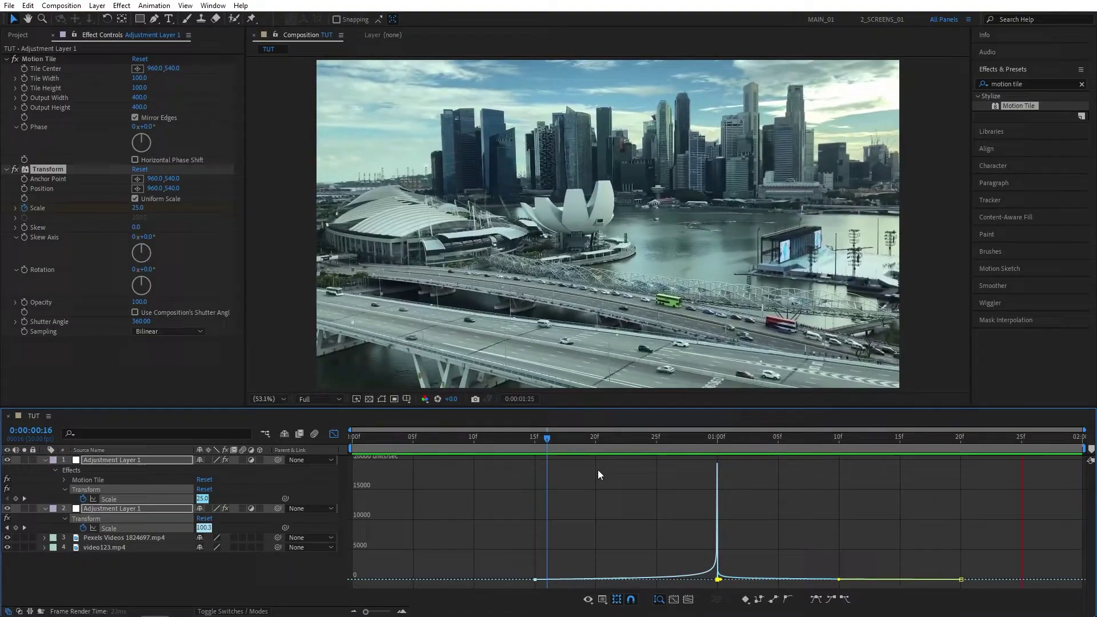
# Step: Create a new adjustment layer spanning from about 15f to 1:20
pyautogui.click(334, 434)
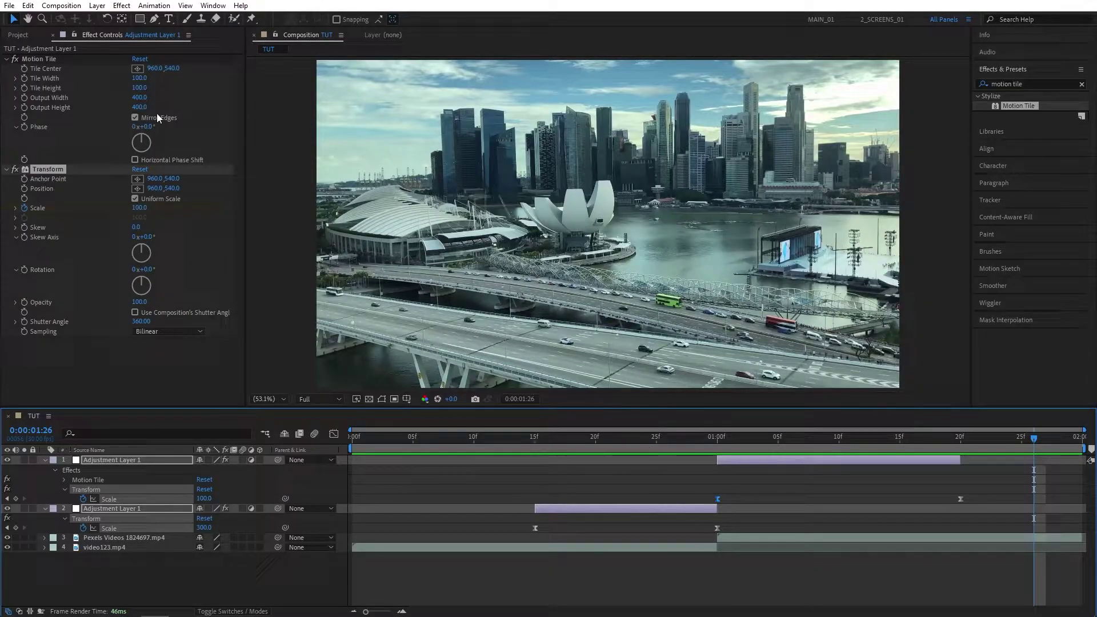
pyautogui.click(97, 5)
pyautogui.moveTo(112, 18)
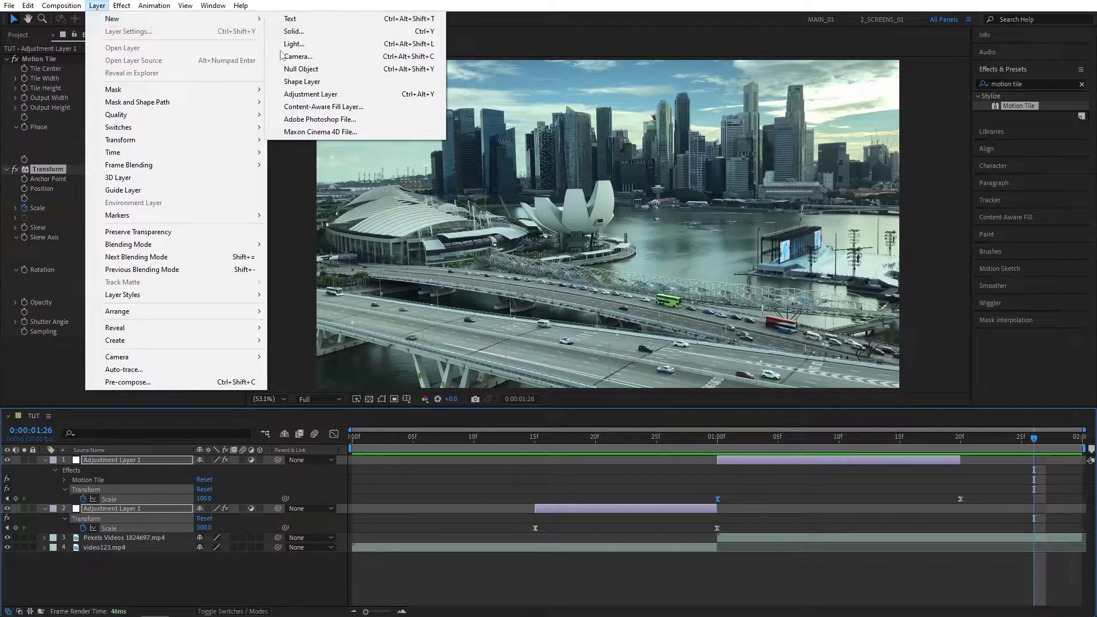
pyautogui.click(312, 97)
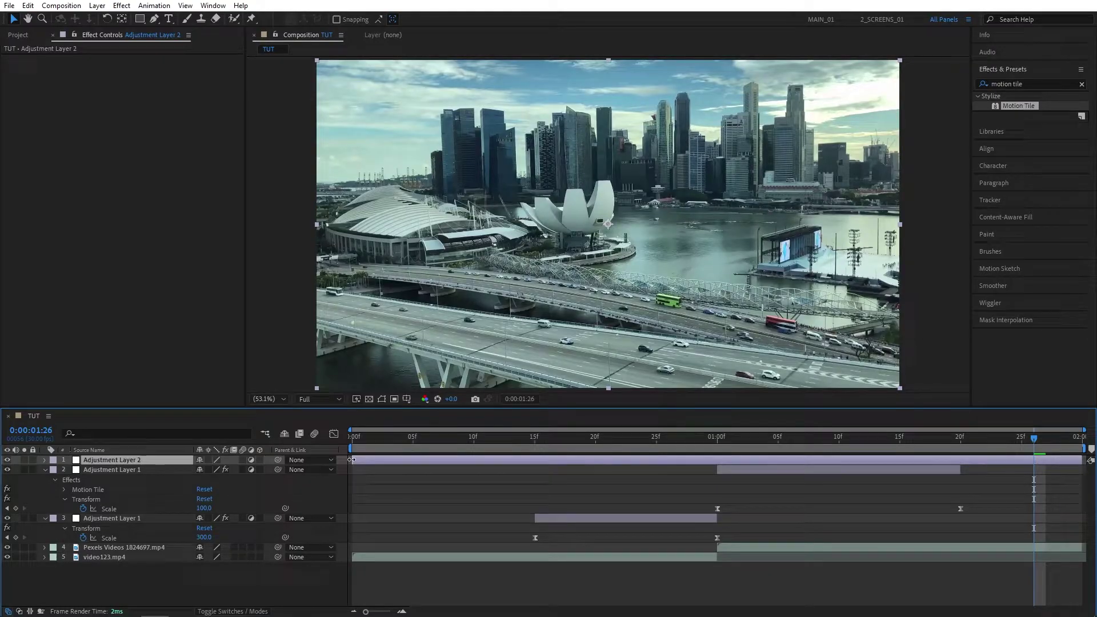
pyautogui.moveTo(351, 460); pyautogui.dragTo(534, 459)
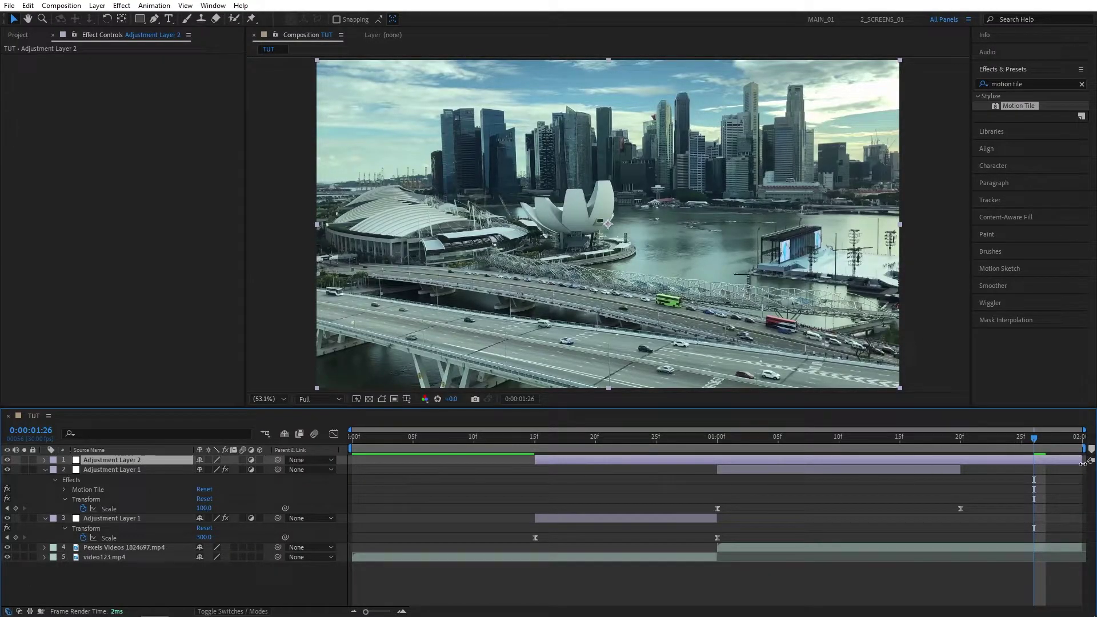
pyautogui.moveTo(1082, 464); pyautogui.dragTo(962, 459)
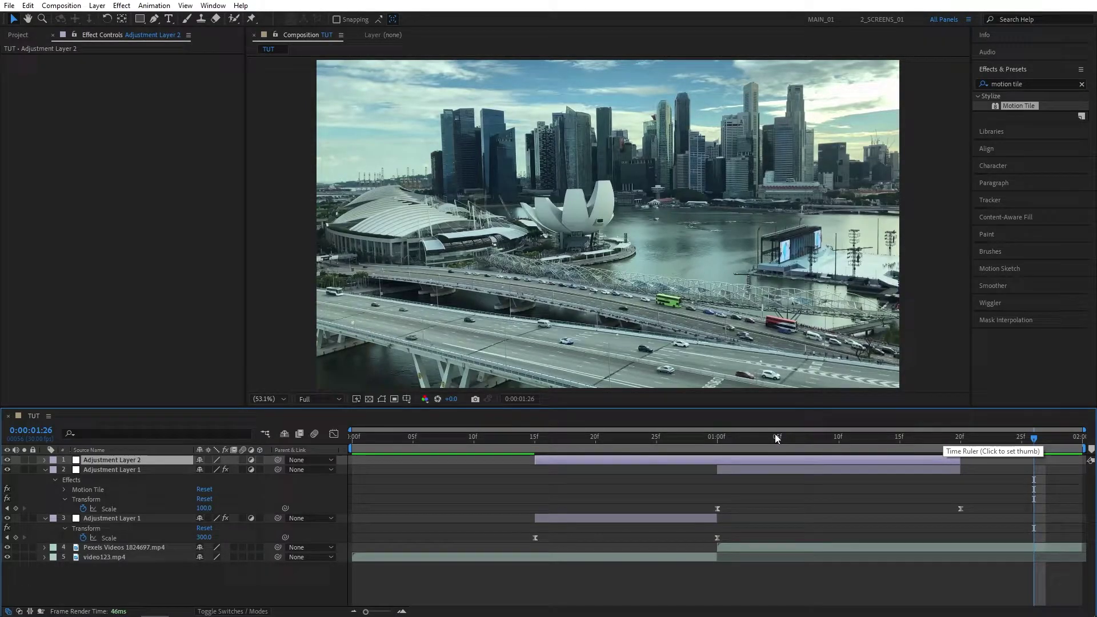
pyautogui.click(1032, 85)
# Step: Apply Optics Compensation to Adjustment Layer 2 with Reverse Lens Distortion turned on
pyautogui.hotkey('ctrl', 'a')
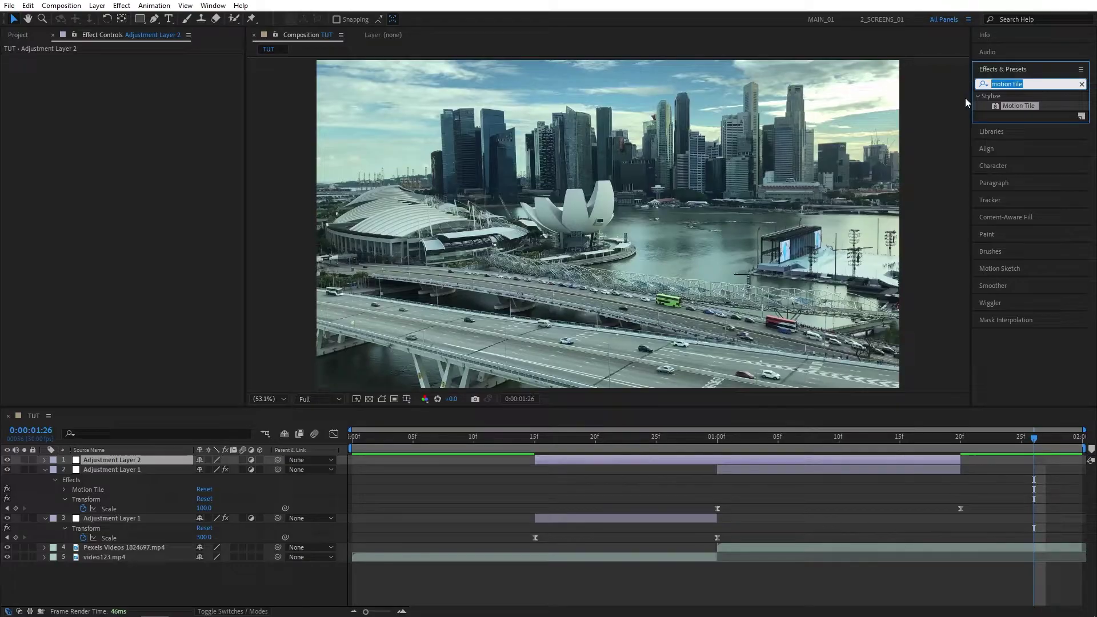
pyautogui.write('optics')
pyautogui.moveTo(1031, 106); pyautogui.dragTo(661, 460)
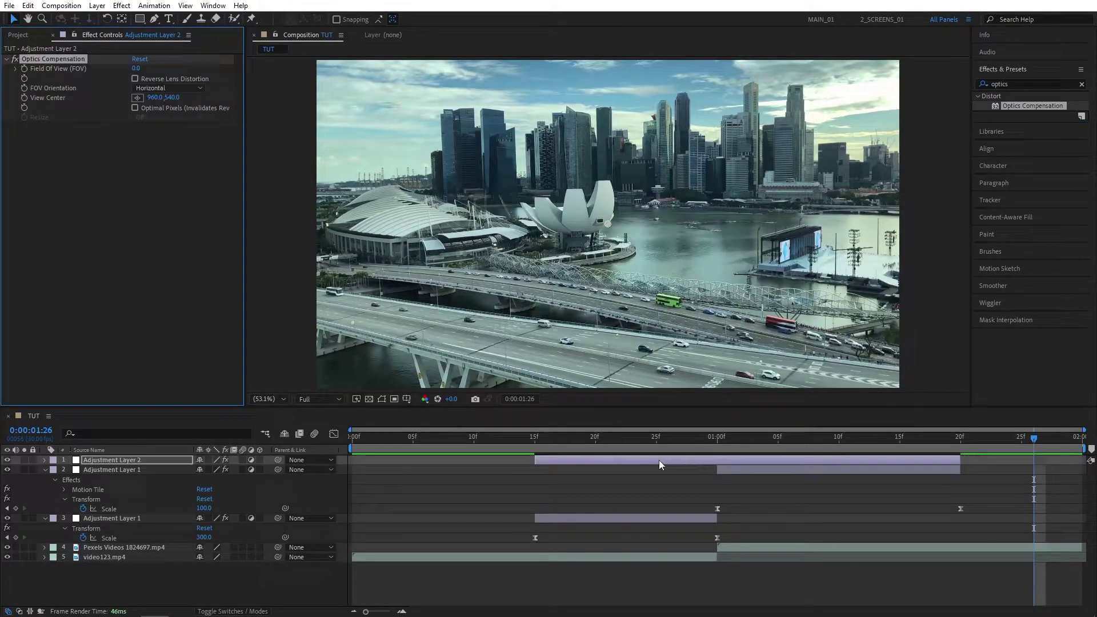
pyautogui.moveTo(736, 437); pyautogui.dragTo(539, 462)
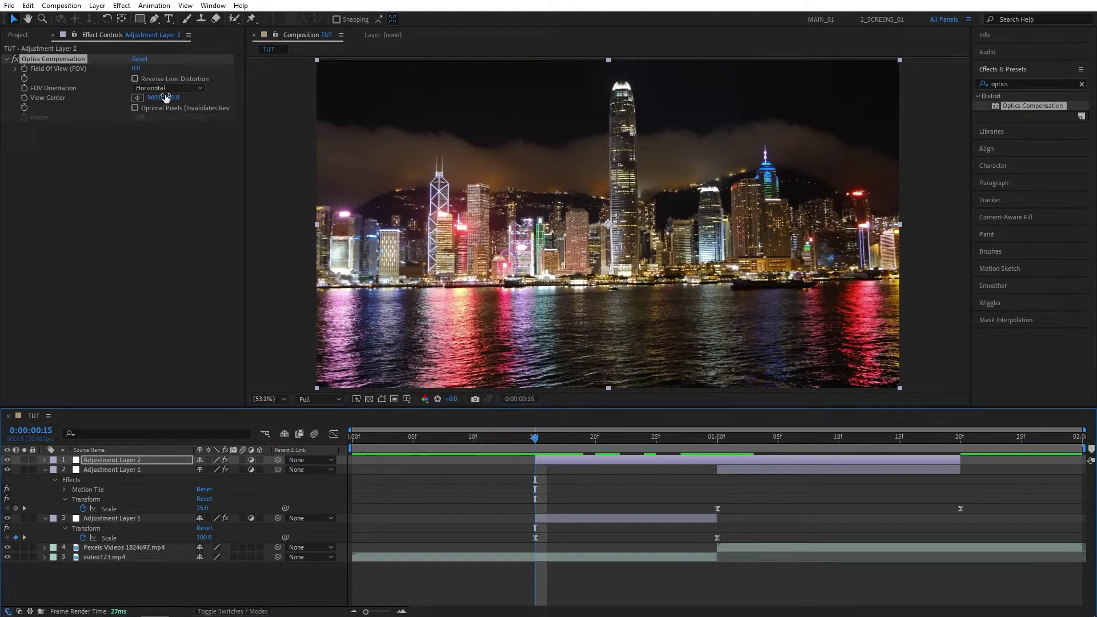
pyautogui.click(135, 78)
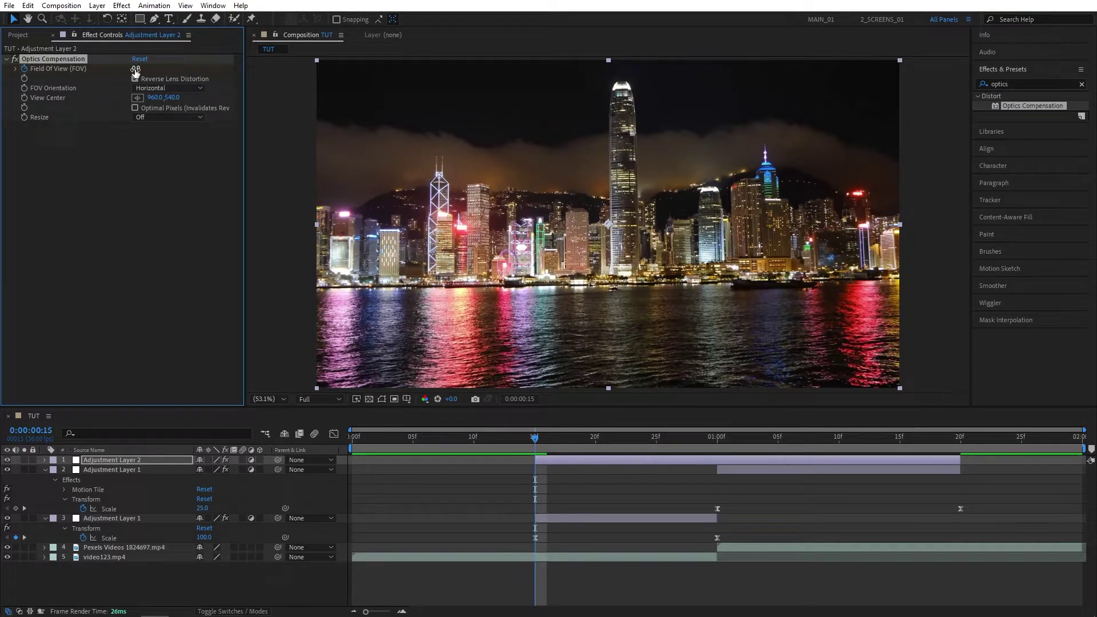
# Step: Keyframe Field Of View to 160 at 1:00f and back to 0 at 1:20f
pyautogui.click(717, 437)
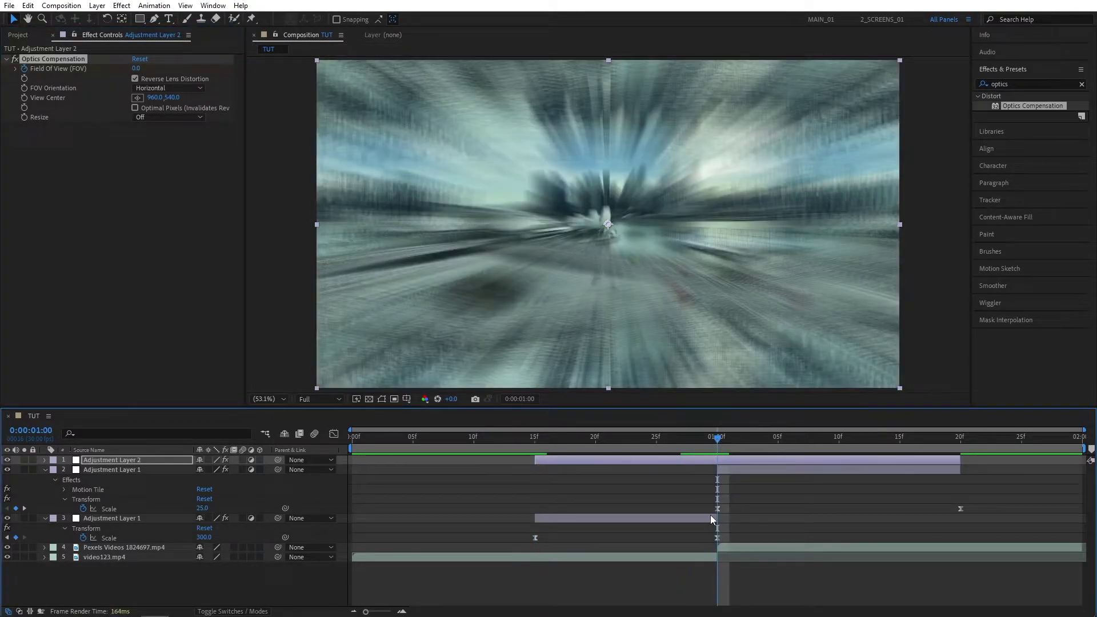
pyautogui.click(136, 69)
pyautogui.write('1')
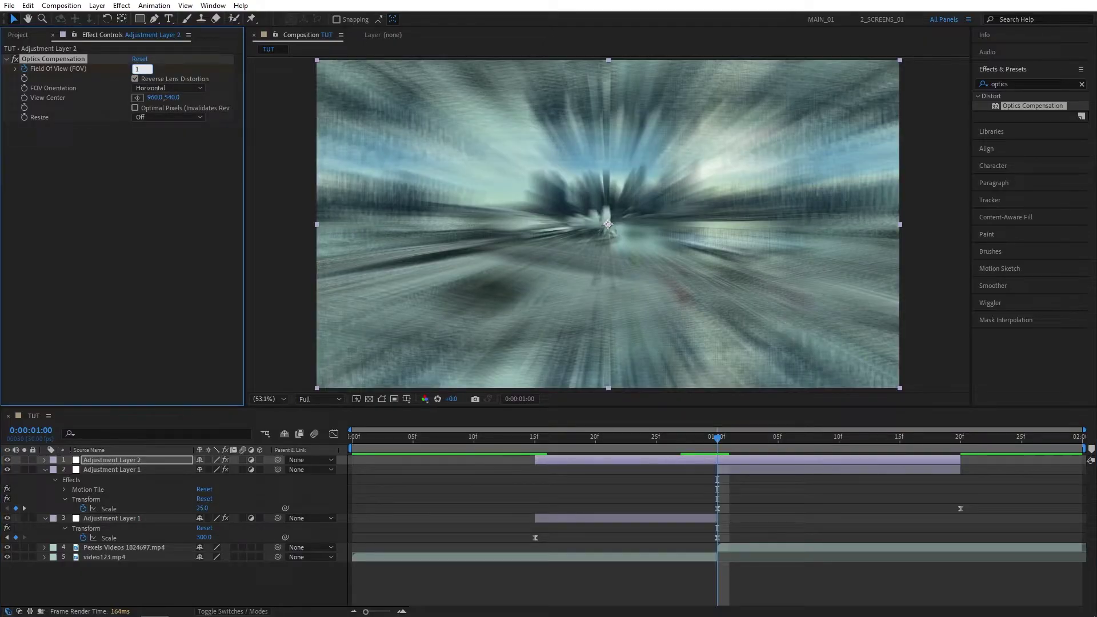
pyautogui.write('60')
pyautogui.press('Return')
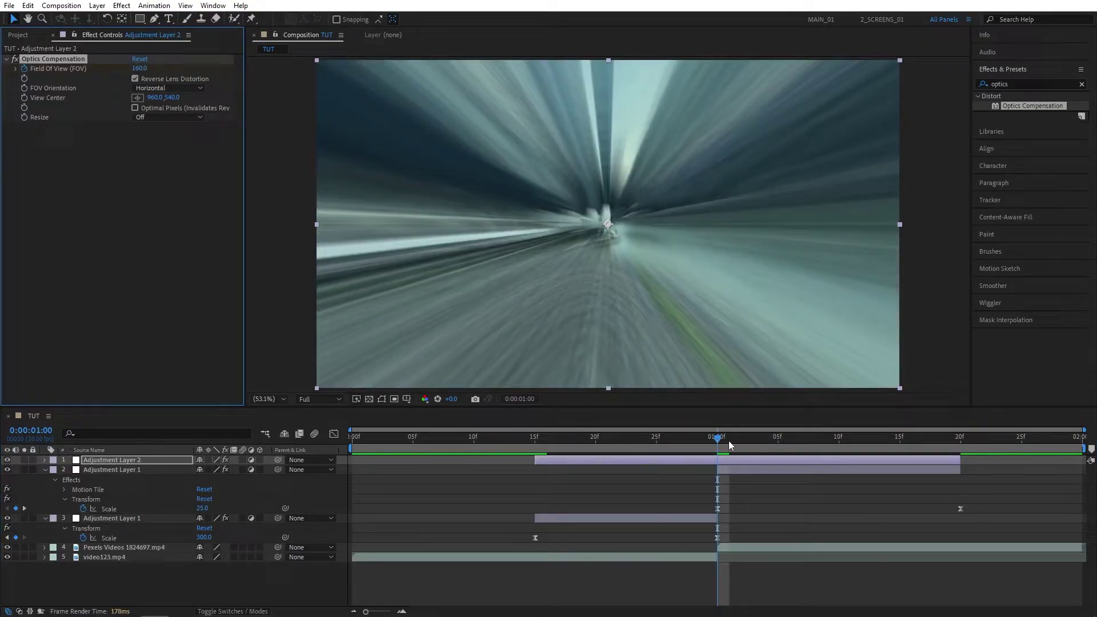
pyautogui.moveTo(730, 445); pyautogui.dragTo(960, 440)
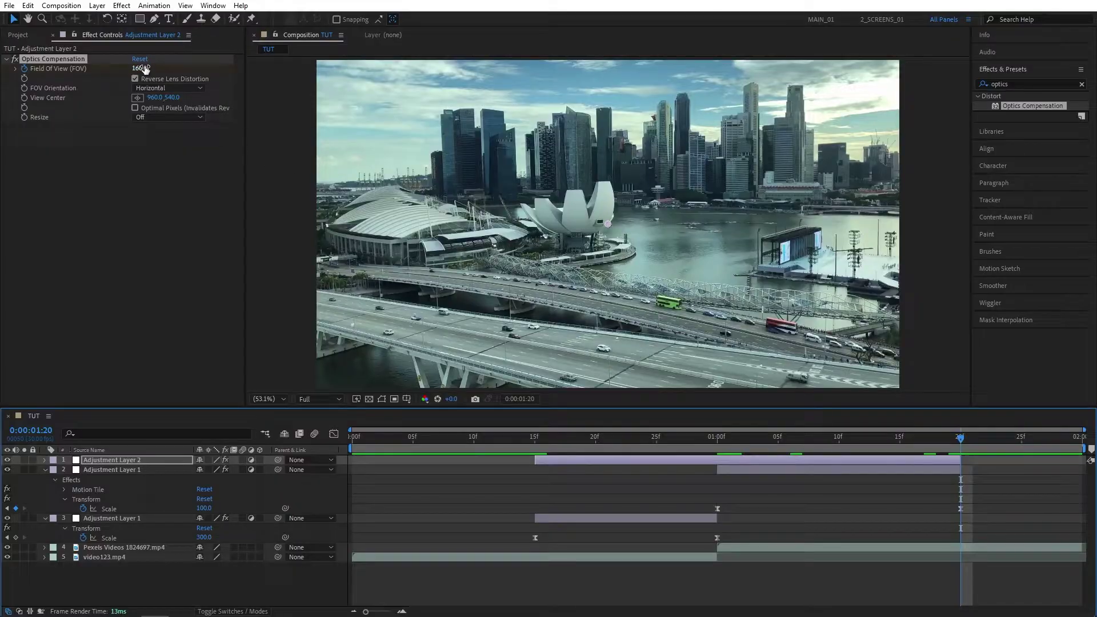
pyautogui.click(143, 68)
pyautogui.press('Return')
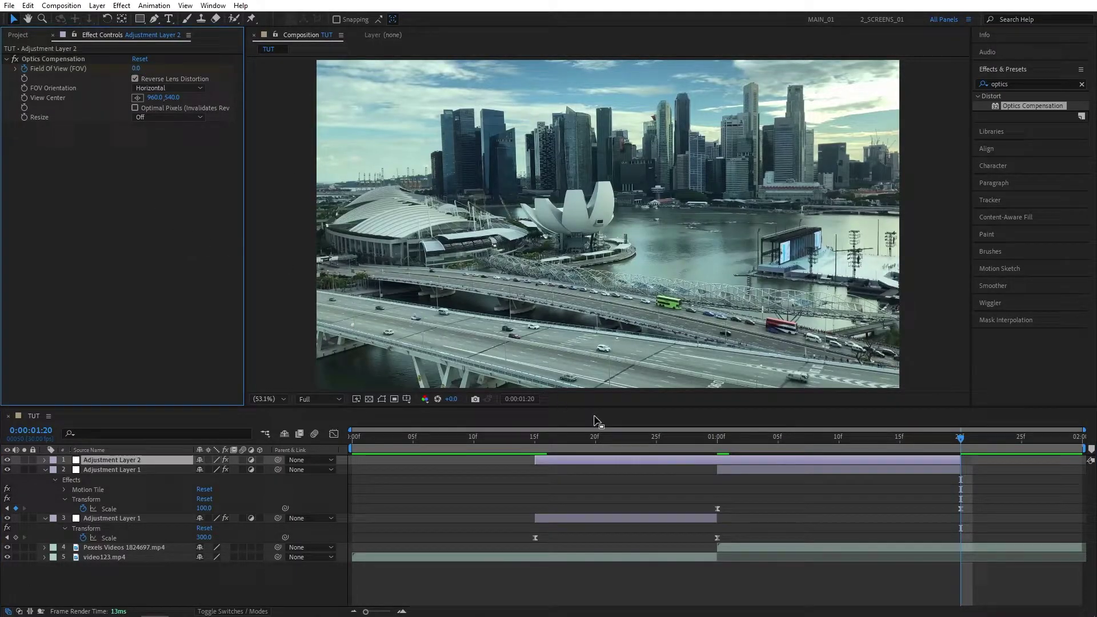
# Step: Easy-ease the three Field Of View keyframes and drag the speed curve into a sharp peak just after 15f
pyautogui.press('u')
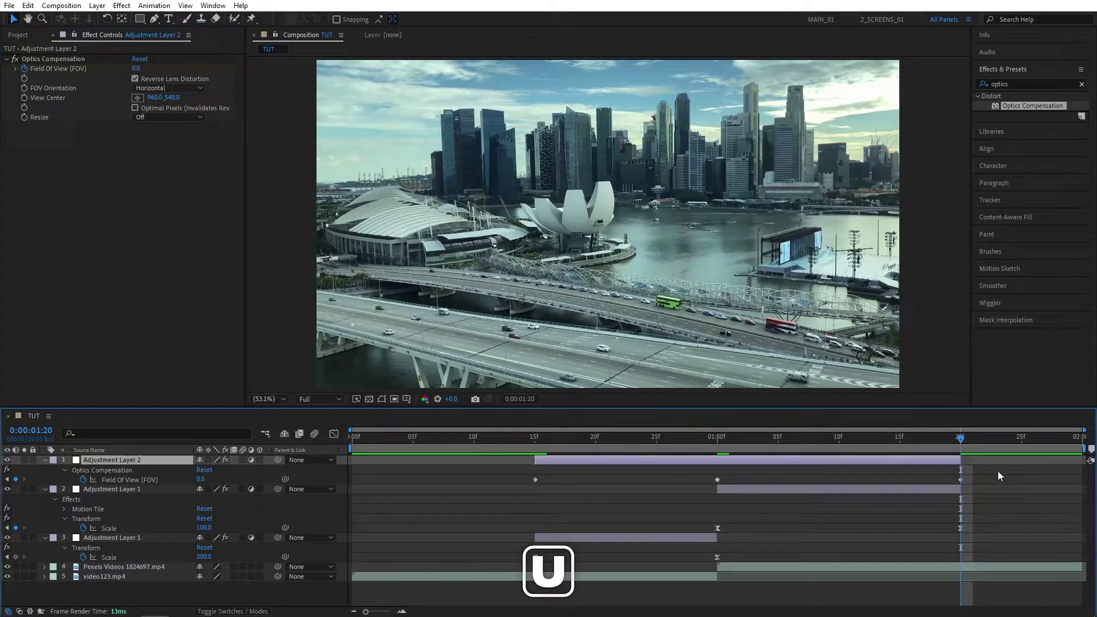
pyautogui.moveTo(998, 471); pyautogui.dragTo(515, 478)
pyautogui.press('F9')
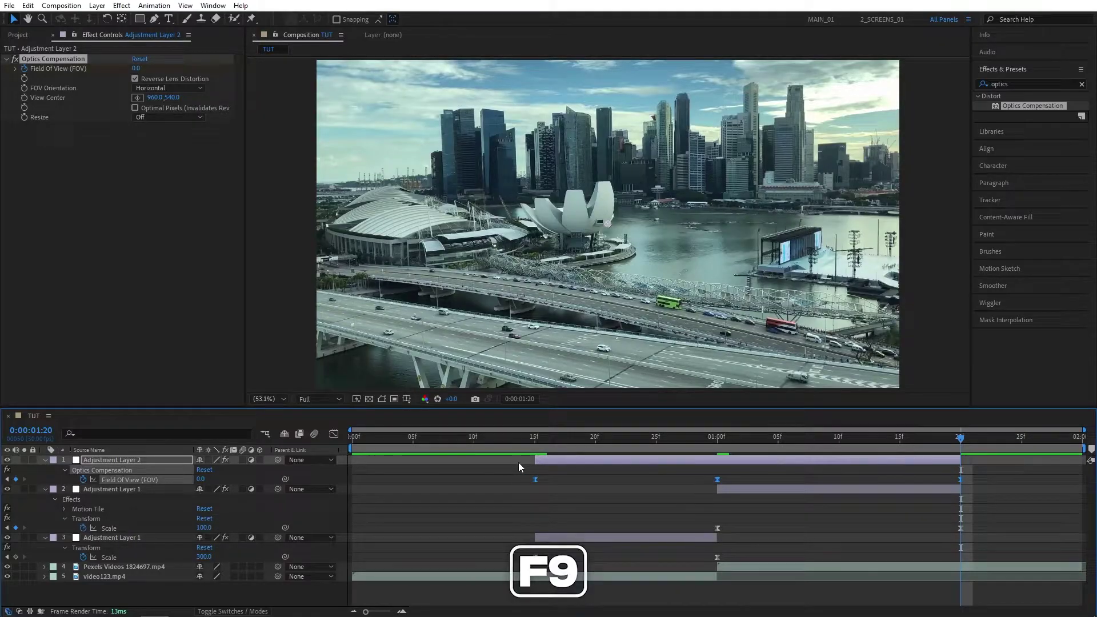
pyautogui.click(334, 434)
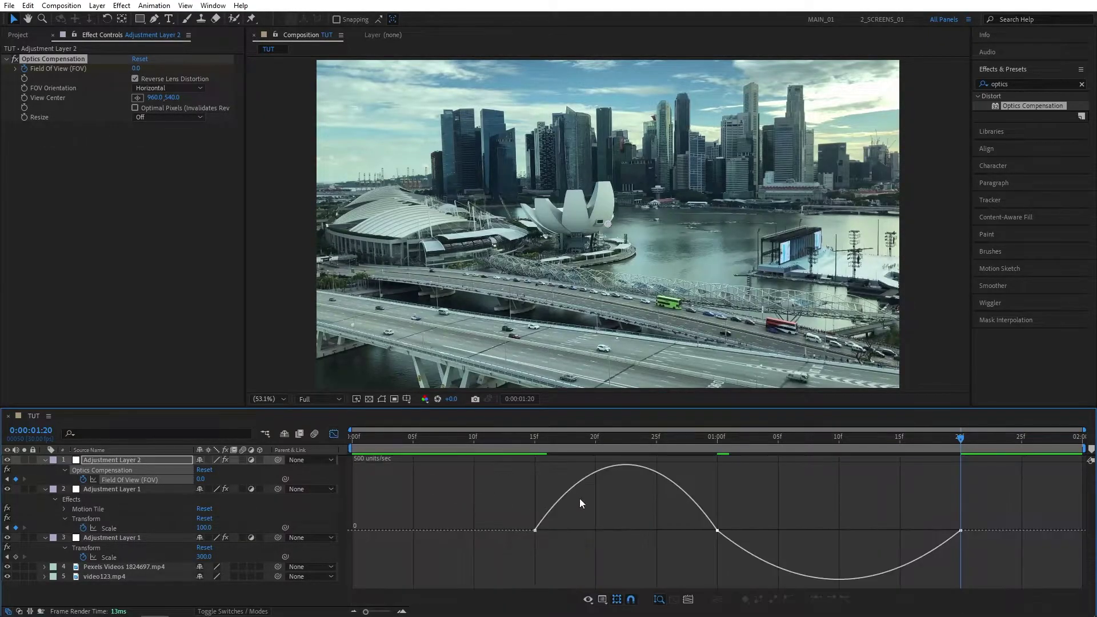
pyautogui.click(707, 534)
pyautogui.moveTo(688, 533); pyautogui.dragTo(626, 531)
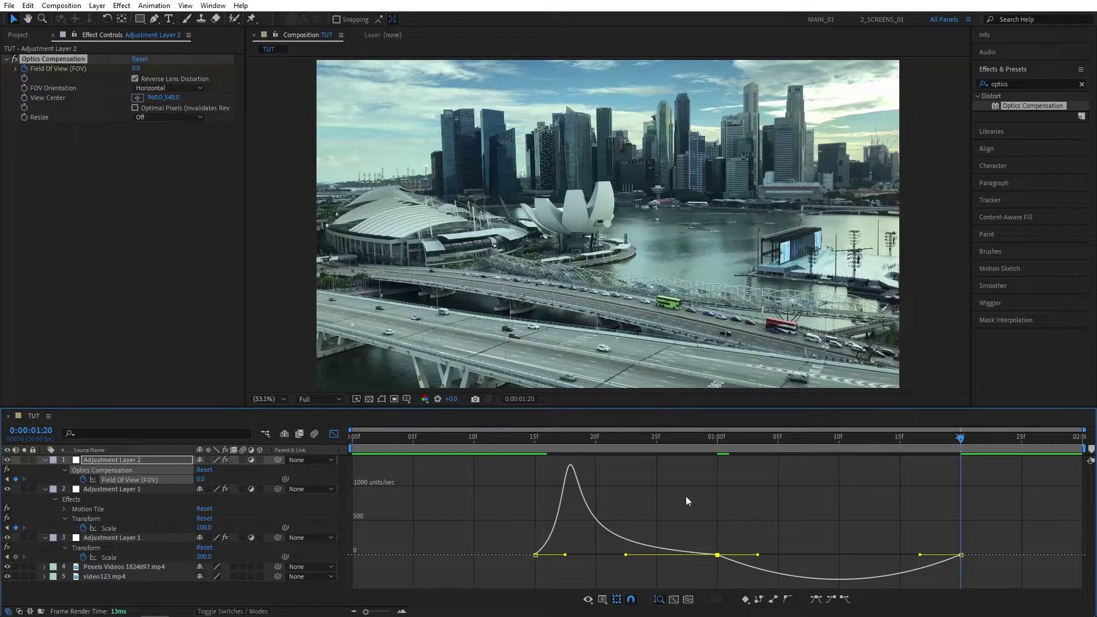
pyautogui.hotkey('shift', 'F3')
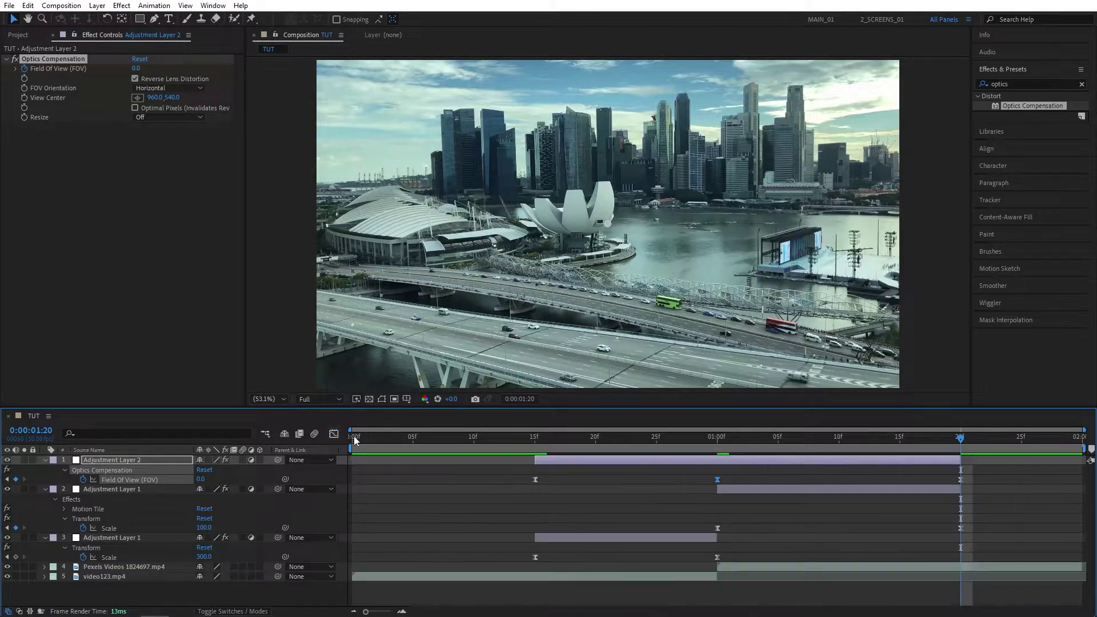
pyautogui.click(497, 440)
pyautogui.press('space')
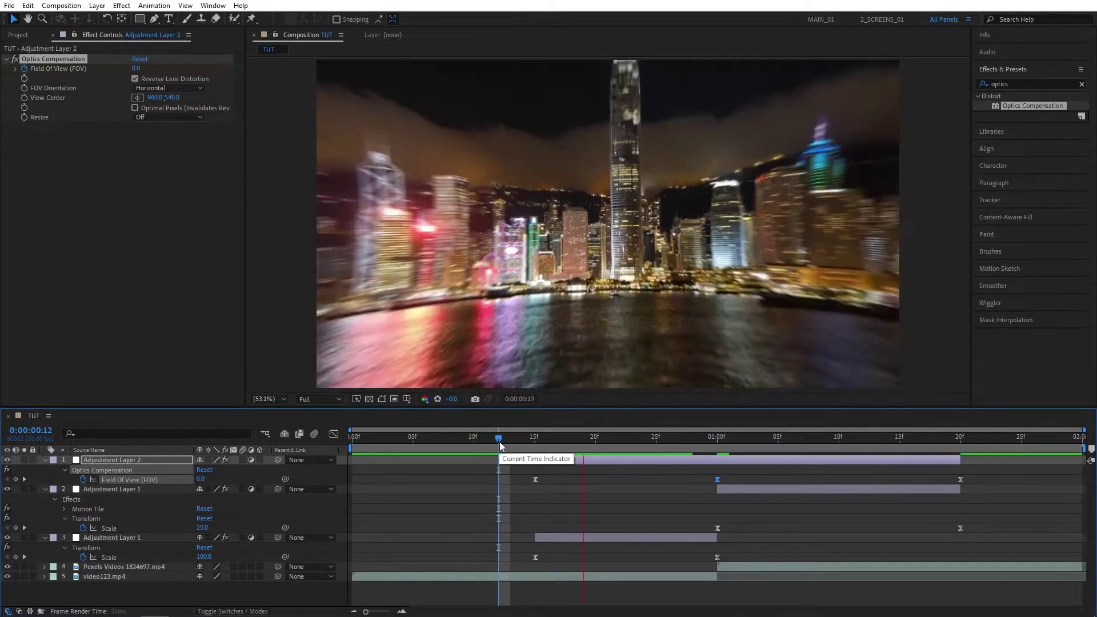
pyautogui.click(478, 441)
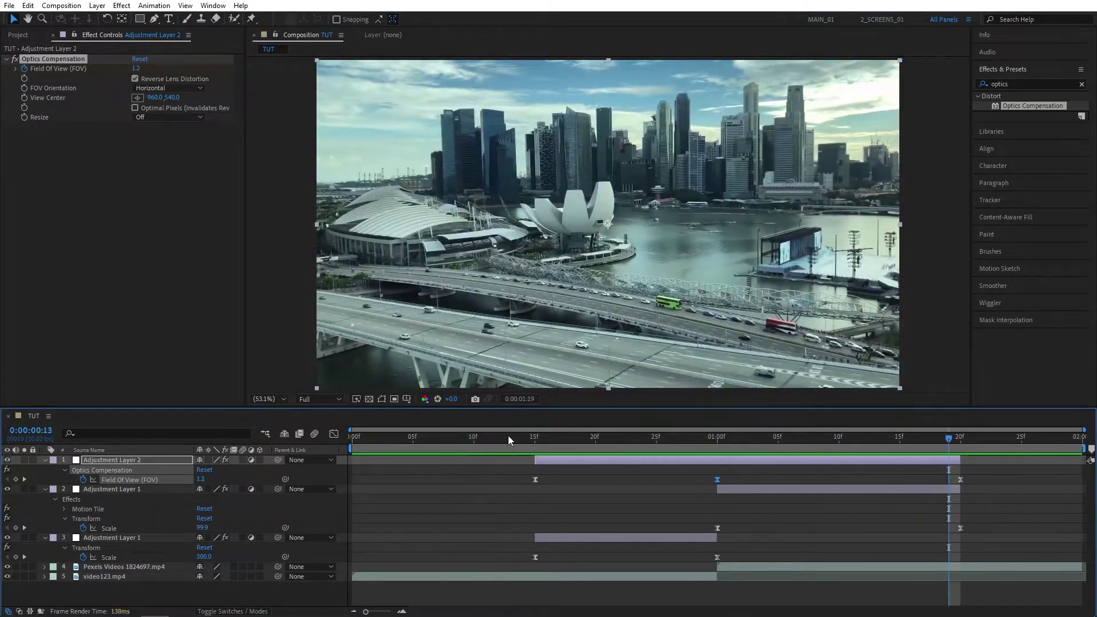
pyautogui.click(496, 436)
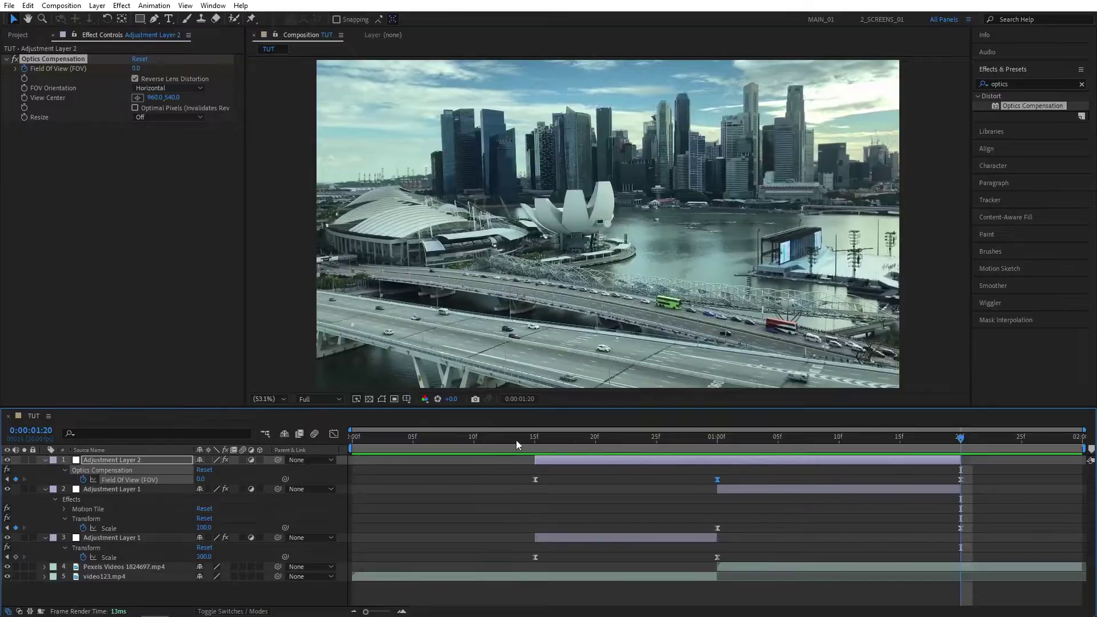
pyautogui.moveTo(516, 440); pyautogui.dragTo(667, 448)
# Step: Duplicate Adjustment Layer 2, delete the copy's Optics Compensation and apply Motion Tile instead
pyautogui.click(590, 462)
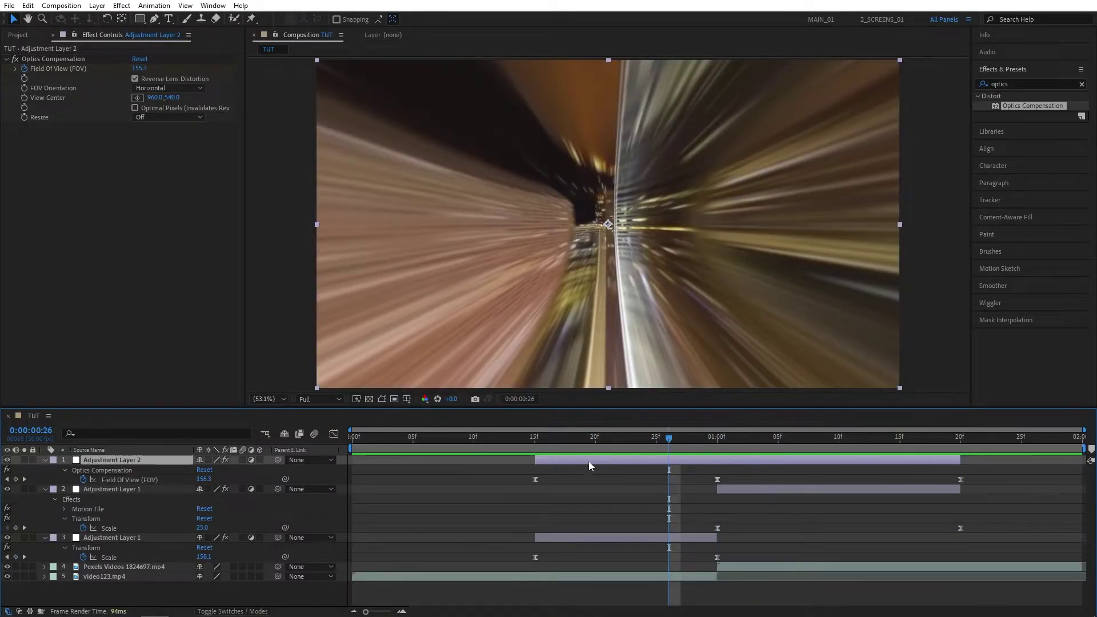
pyautogui.click(27, 6)
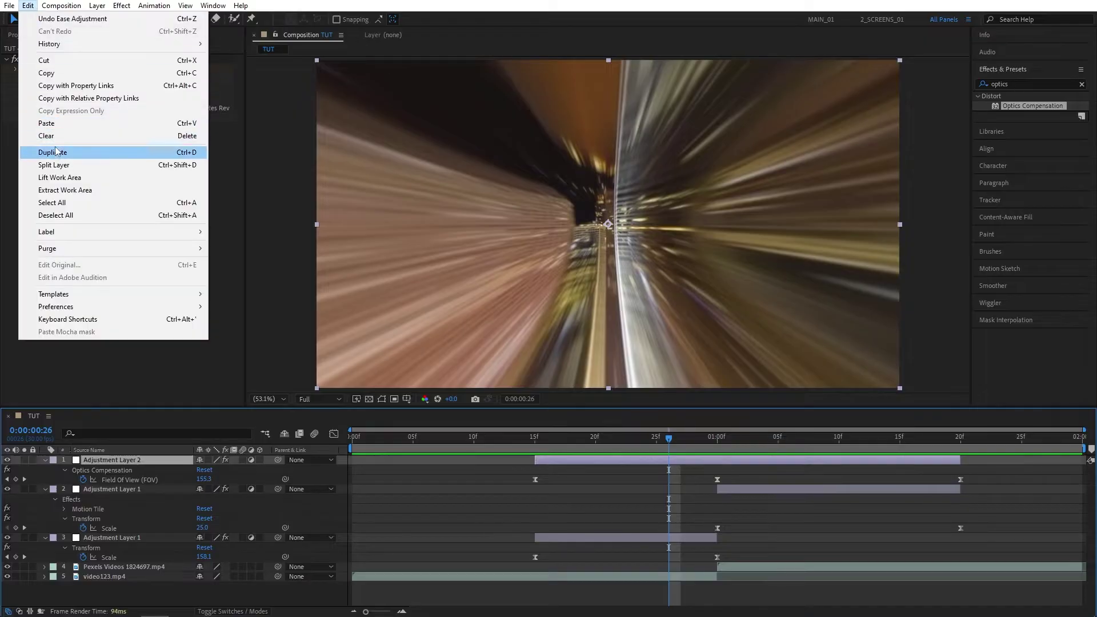
pyautogui.click(132, 157)
pyautogui.click(59, 60)
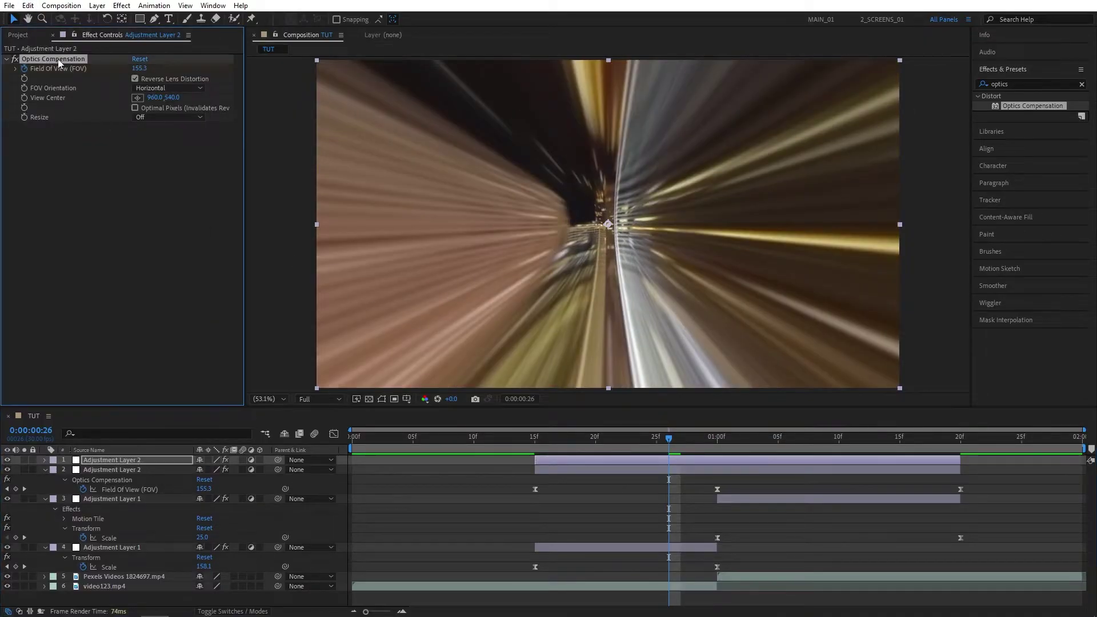
pyautogui.press('Delete')
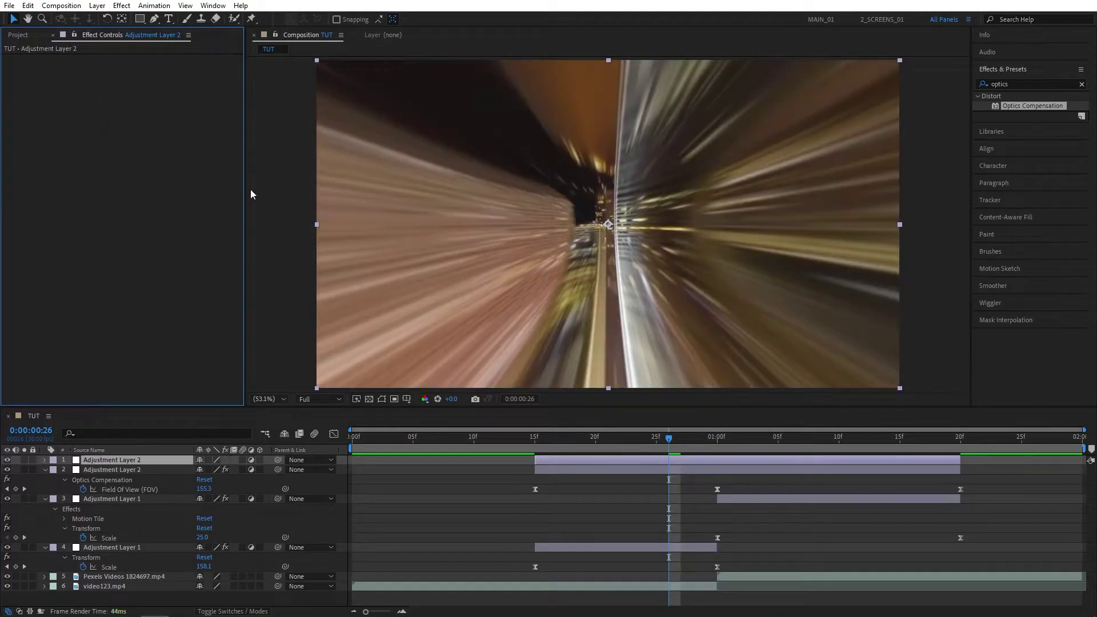
pyautogui.click(1019, 84)
pyautogui.write('motion til')
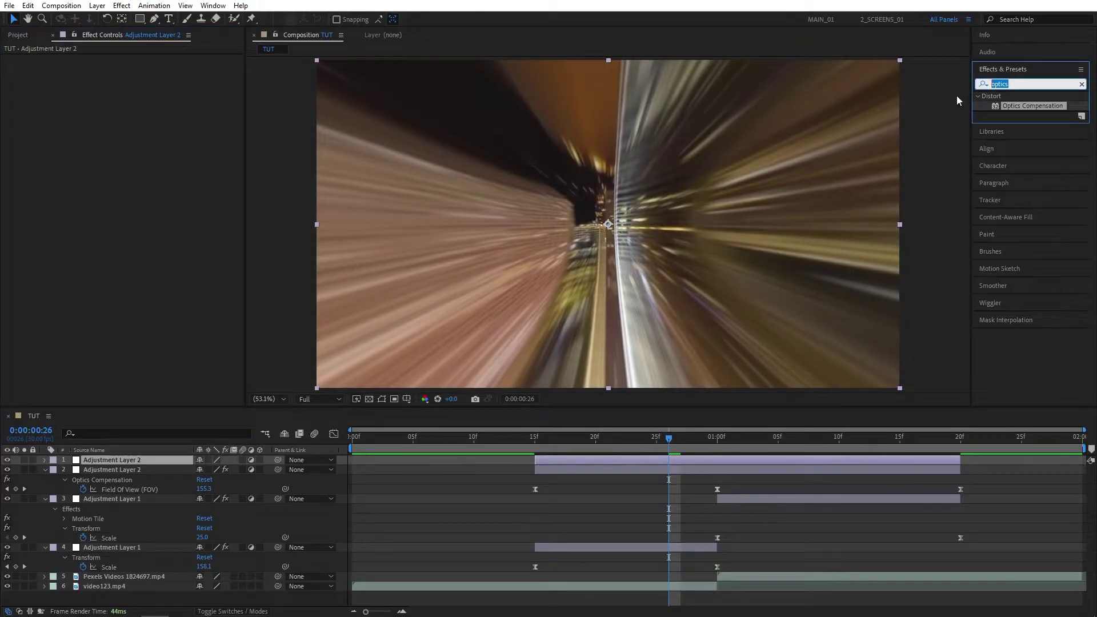
pyautogui.write('e')
pyautogui.moveTo(1006, 106); pyautogui.dragTo(752, 389)
# Step: Add the Tint and Stylize > Emboss effects to the top adjustment layer
pyautogui.click(1031, 82)
pyautogui.write('tint')
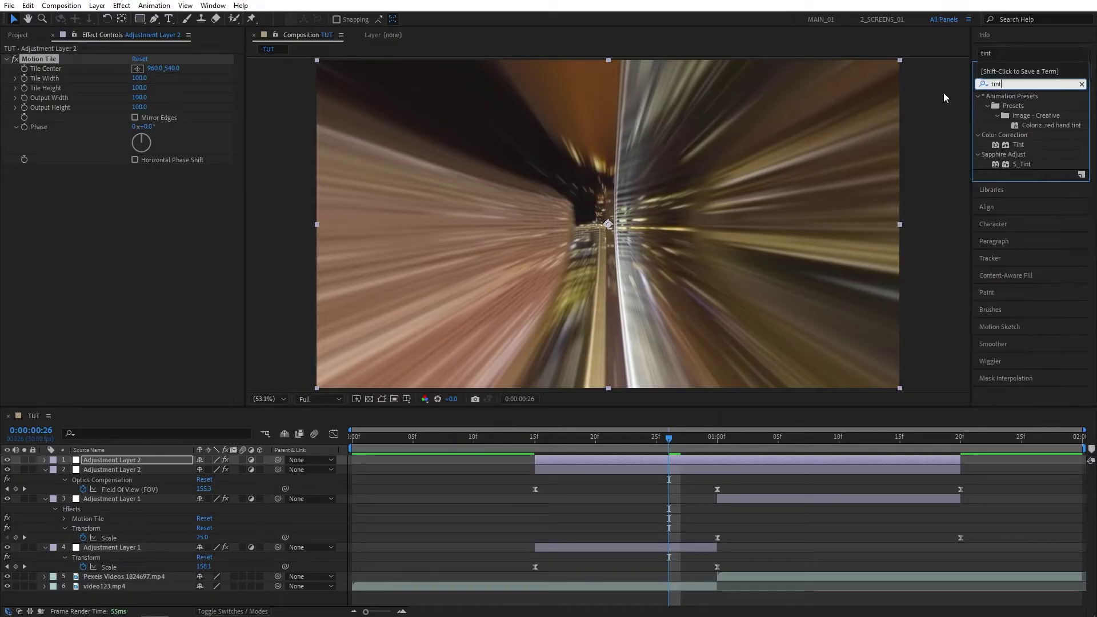
pyautogui.doubleClick(1018, 145)
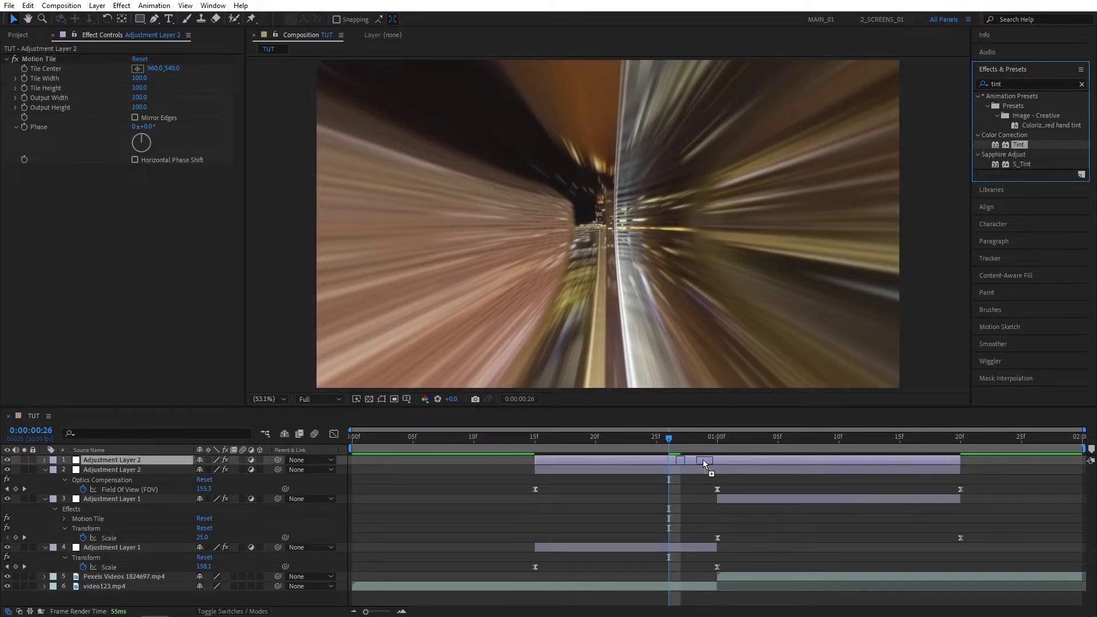
pyautogui.write('emboss')
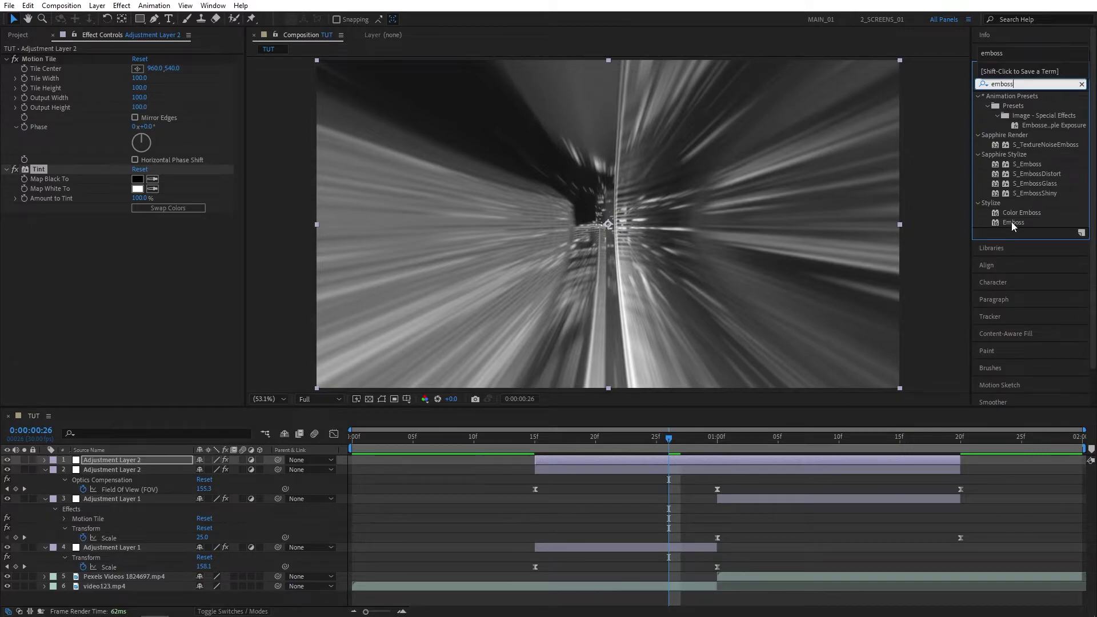
pyautogui.doubleClick(1013, 222)
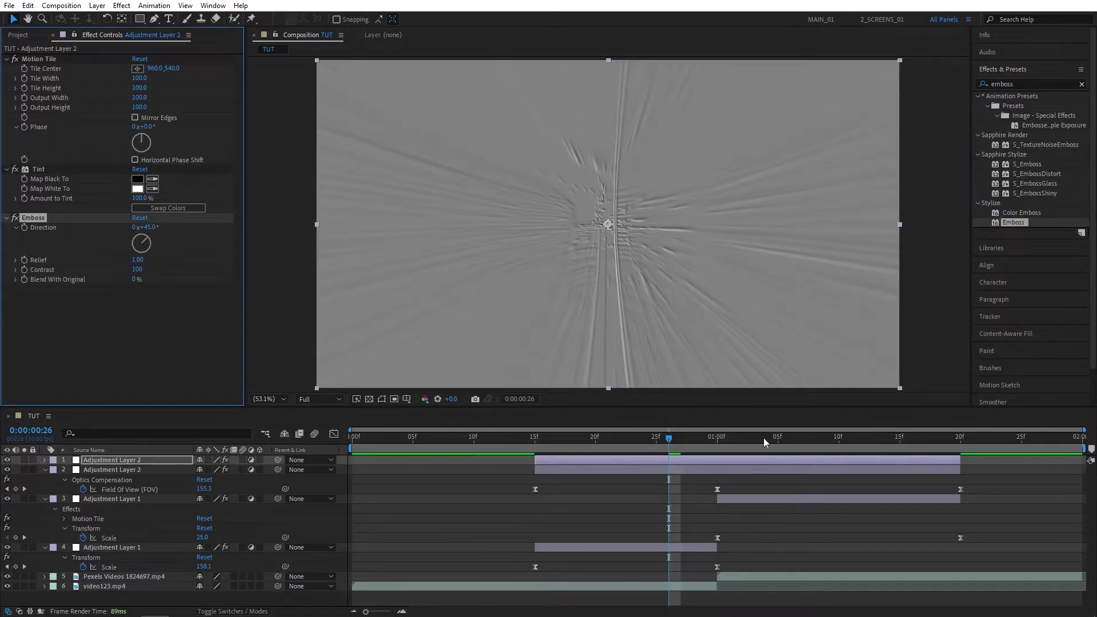
# Step: Switch the top adjustment layer's blend mode to Hard Light and check the transition frames
pyautogui.click(253, 611)
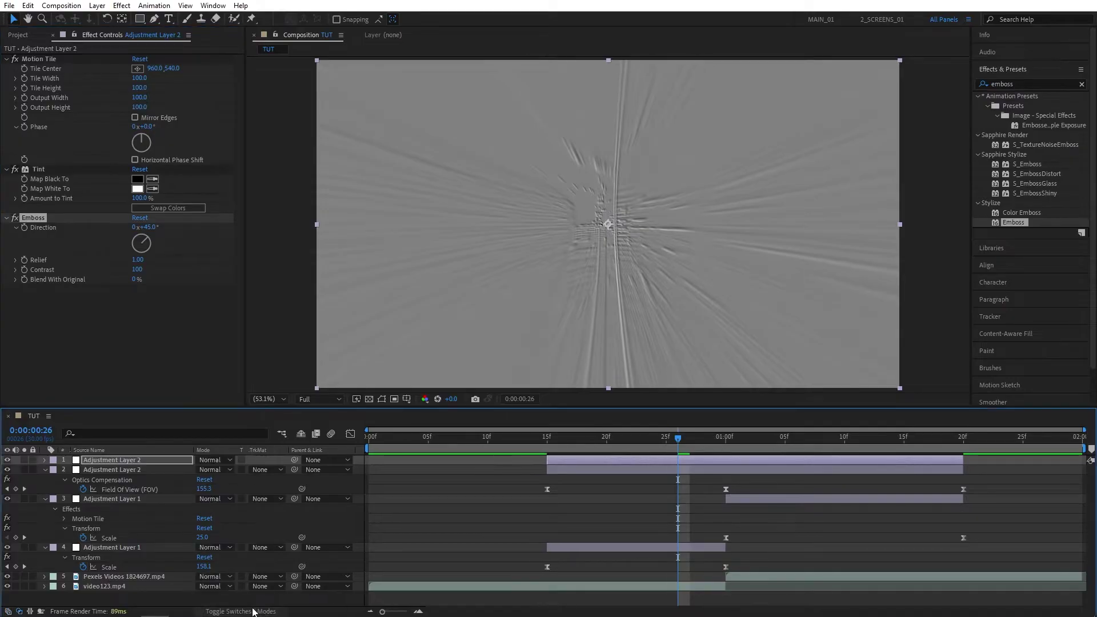
pyautogui.click(211, 461)
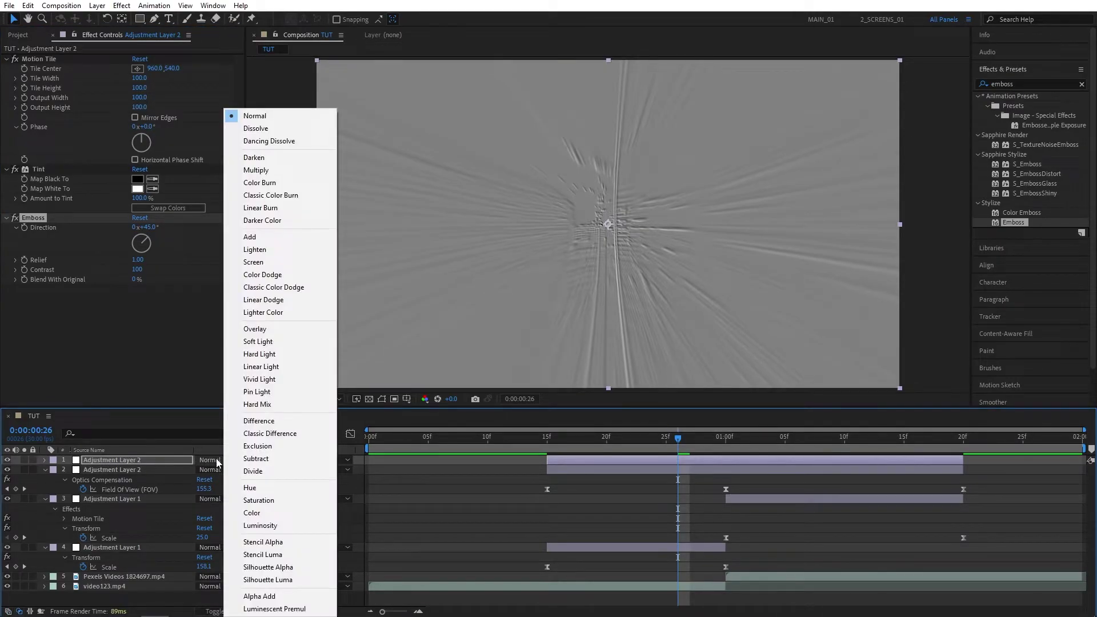
pyautogui.click(266, 355)
pyautogui.moveTo(675, 444); pyautogui.dragTo(547, 440)
pyautogui.press('pageup')
pyautogui.press('pageup')
pyautogui.press('pageup')
pyautogui.press('pageup')
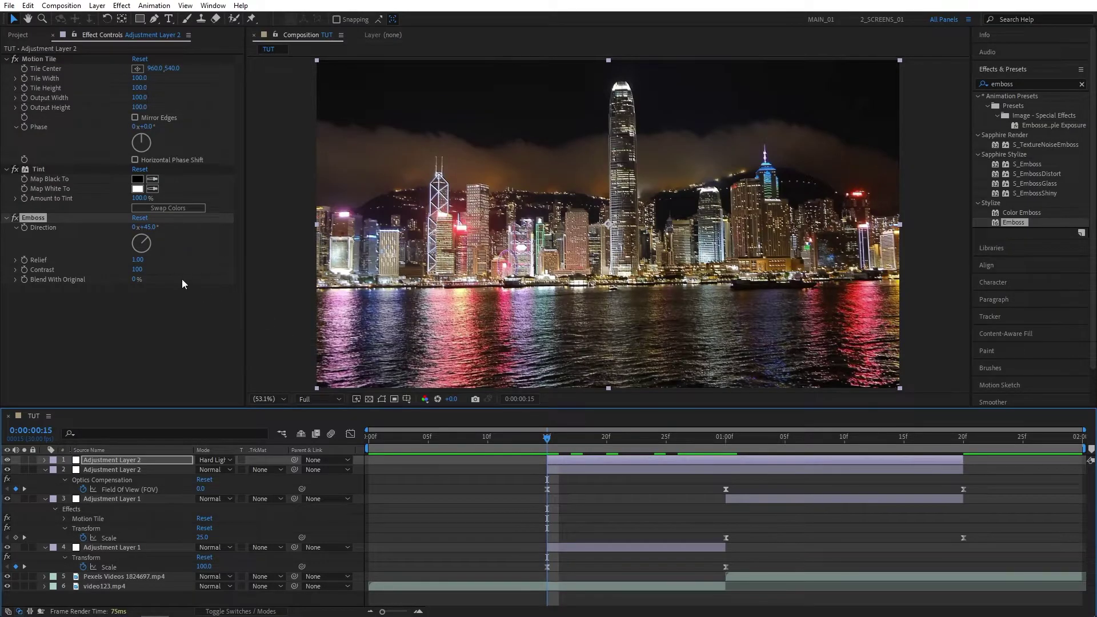
# Step: Enable Motion Tile's Mirror Edges and set Tint's Map Black To colour to red
pyautogui.click(135, 117)
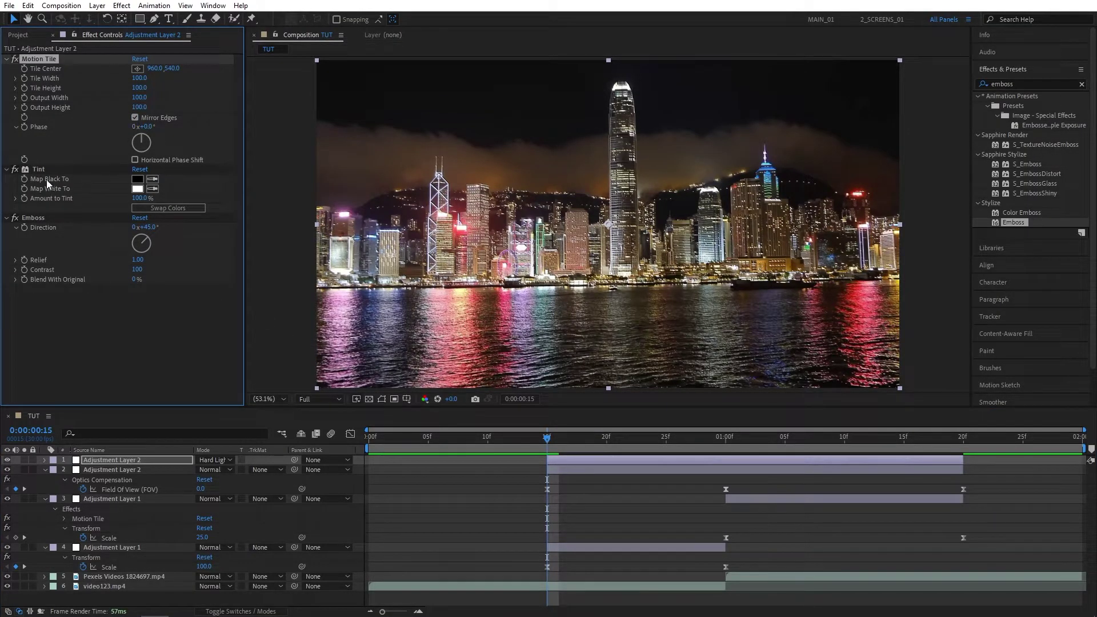
pyautogui.click(137, 179)
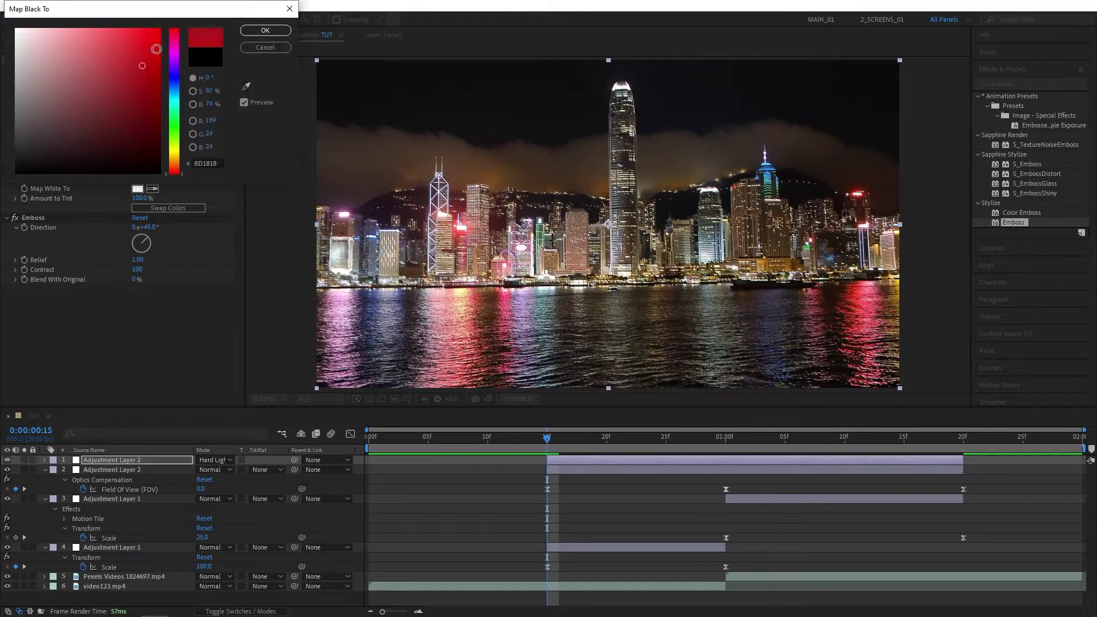
pyautogui.click(158, 23)
pyautogui.click(267, 47)
# Step: Set Tint's Map White To colour to a bright cyan
pyautogui.click(138, 188)
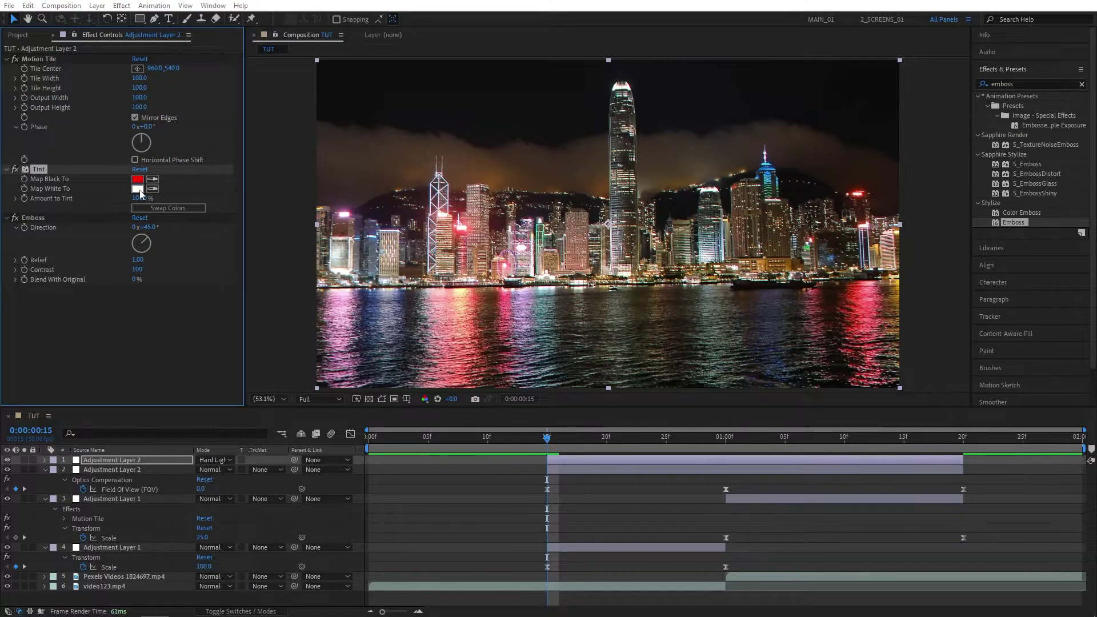
pyautogui.click(159, 28)
pyautogui.click(174, 86)
pyautogui.click(154, 40)
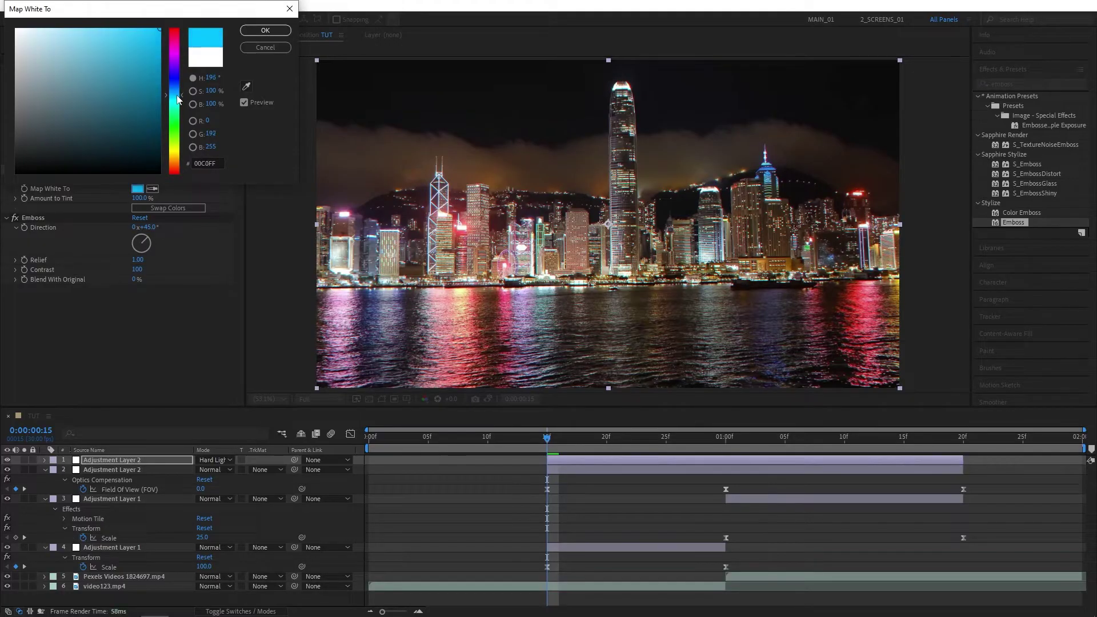
pyautogui.click(174, 100)
pyautogui.click(265, 30)
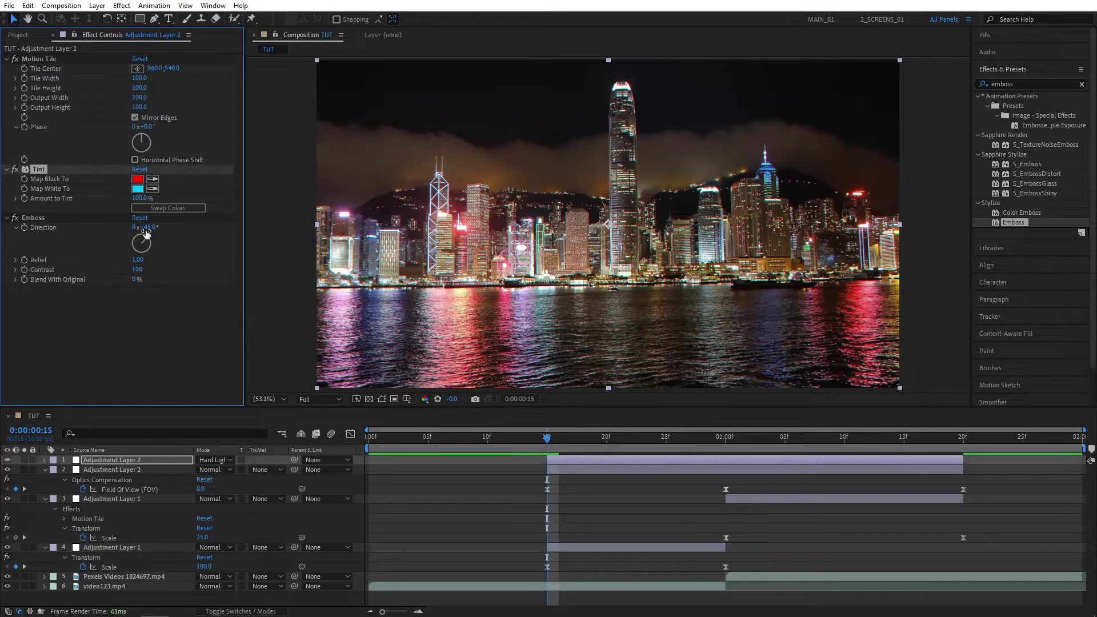
# Step: Set Emboss Direction to 180° and keyframe Relief at 0 on 15f and 10 at 1:00
pyautogui.moveTo(147, 242); pyautogui.dragTo(143, 270)
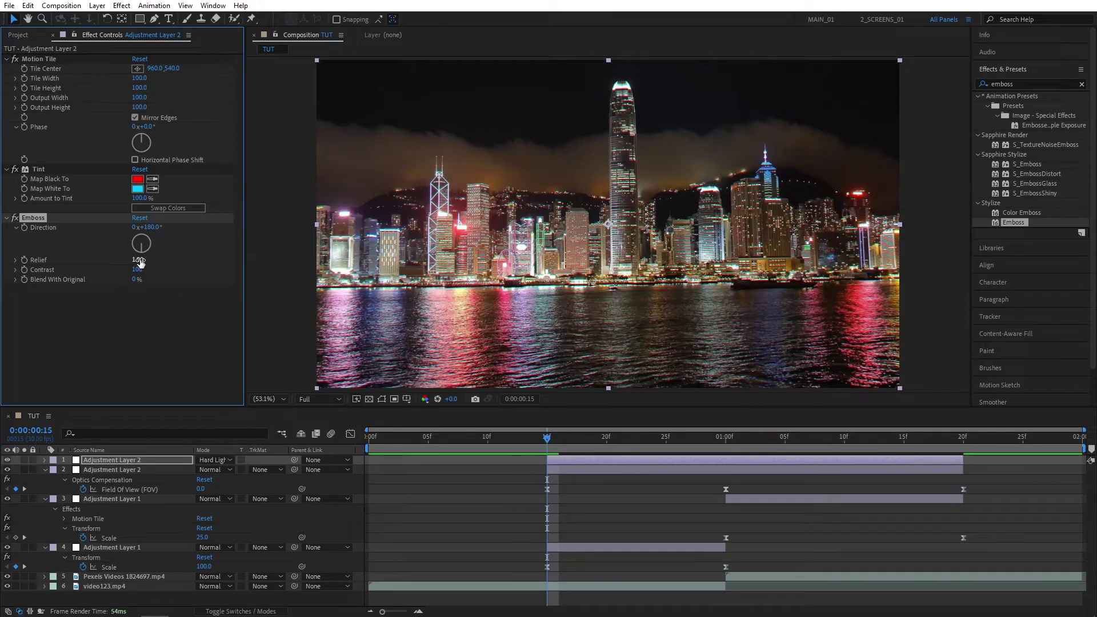
pyautogui.moveTo(138, 260); pyautogui.dragTo(139, 264)
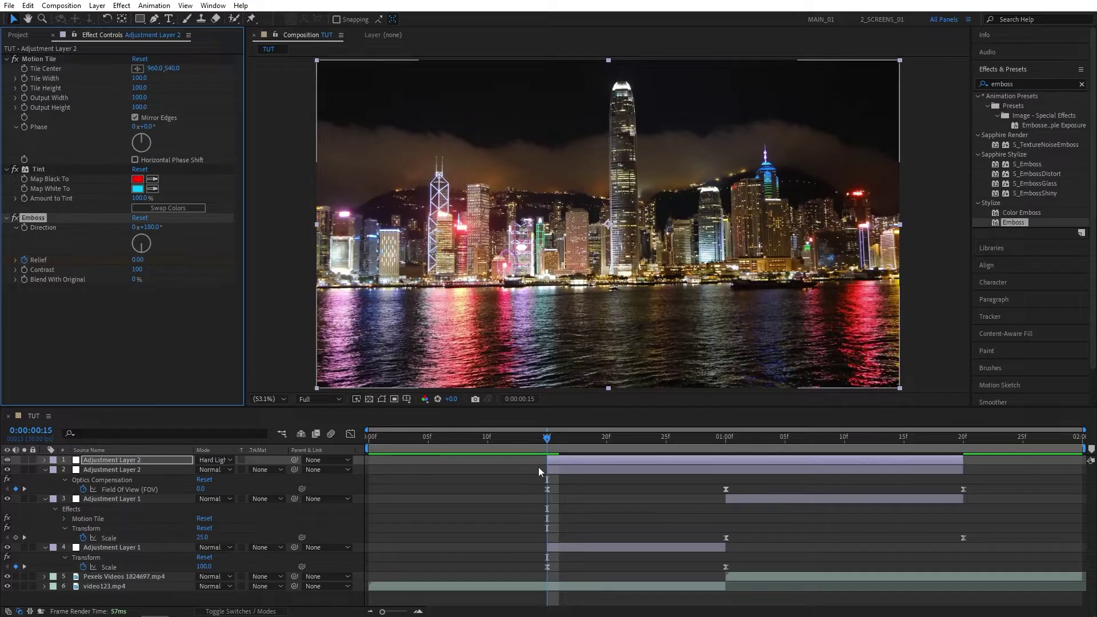
pyautogui.moveTo(547, 440); pyautogui.dragTo(725, 459)
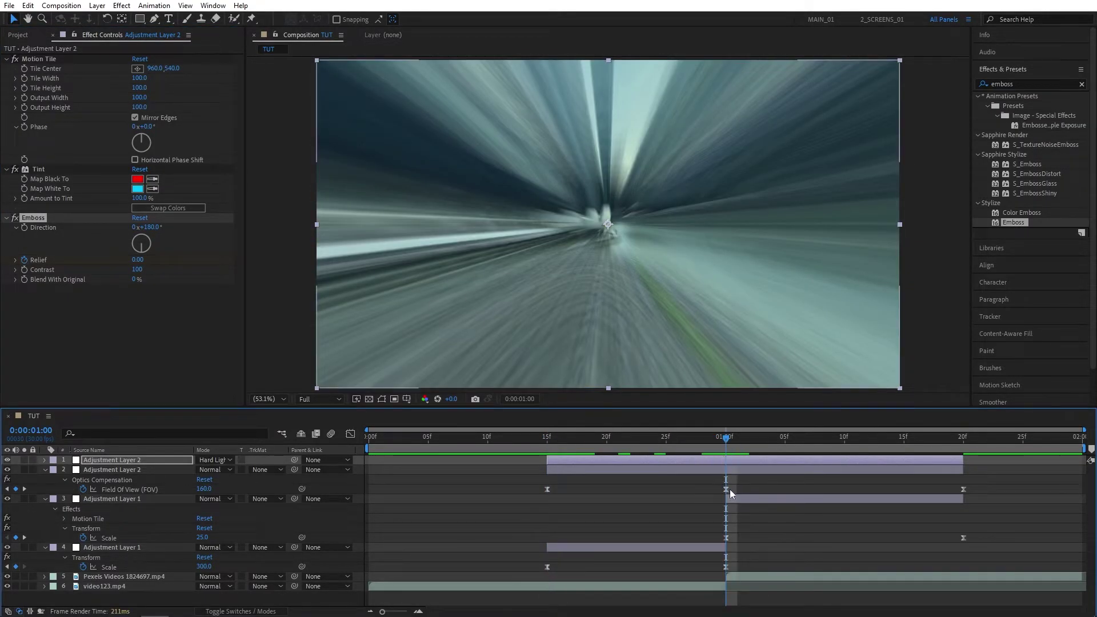
pyautogui.click(139, 260)
pyautogui.write('10')
pyautogui.press('Return')
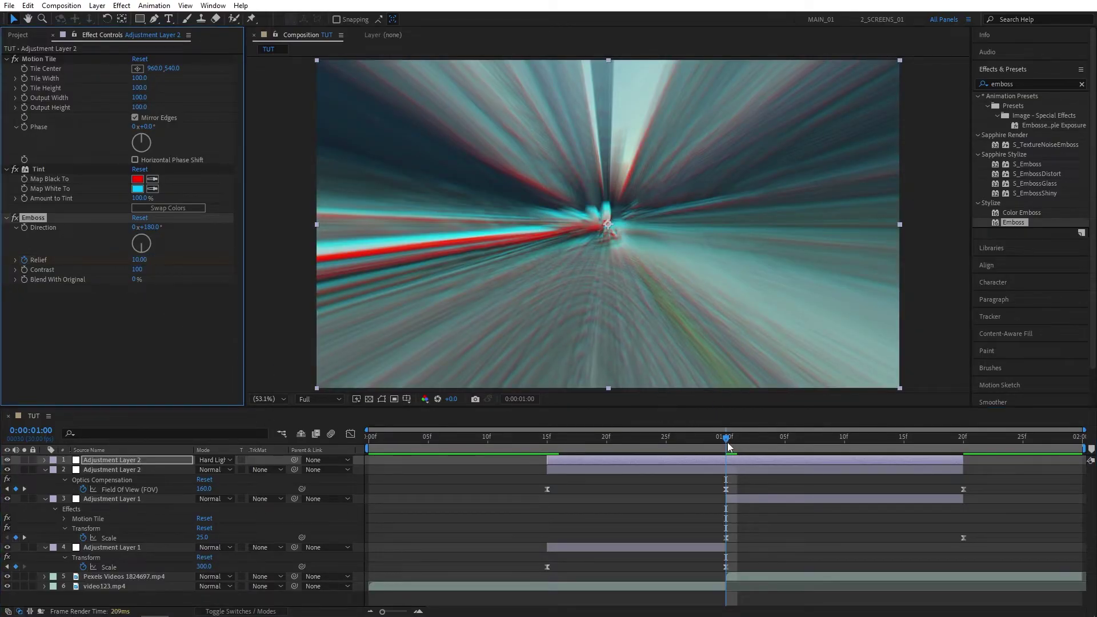
# Step: Keyframe Relief back to 0 at 1:20 and easy-ease all three Relief keyframes
pyautogui.moveTo(729, 441); pyautogui.dragTo(962, 455)
pyautogui.click(141, 261)
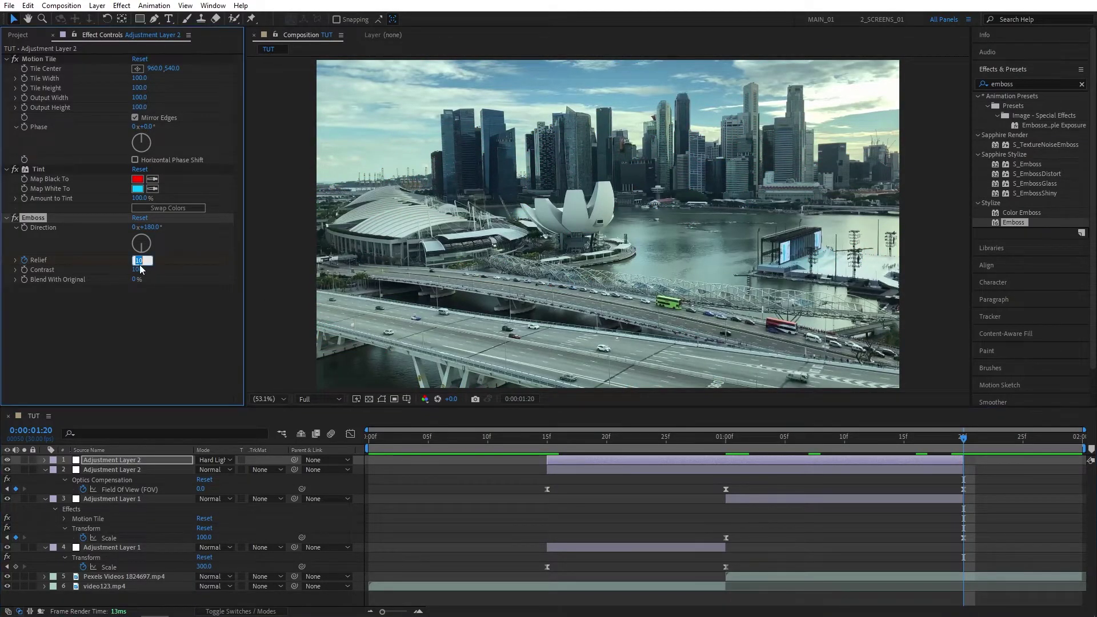
pyautogui.press('Return')
pyautogui.press('u')
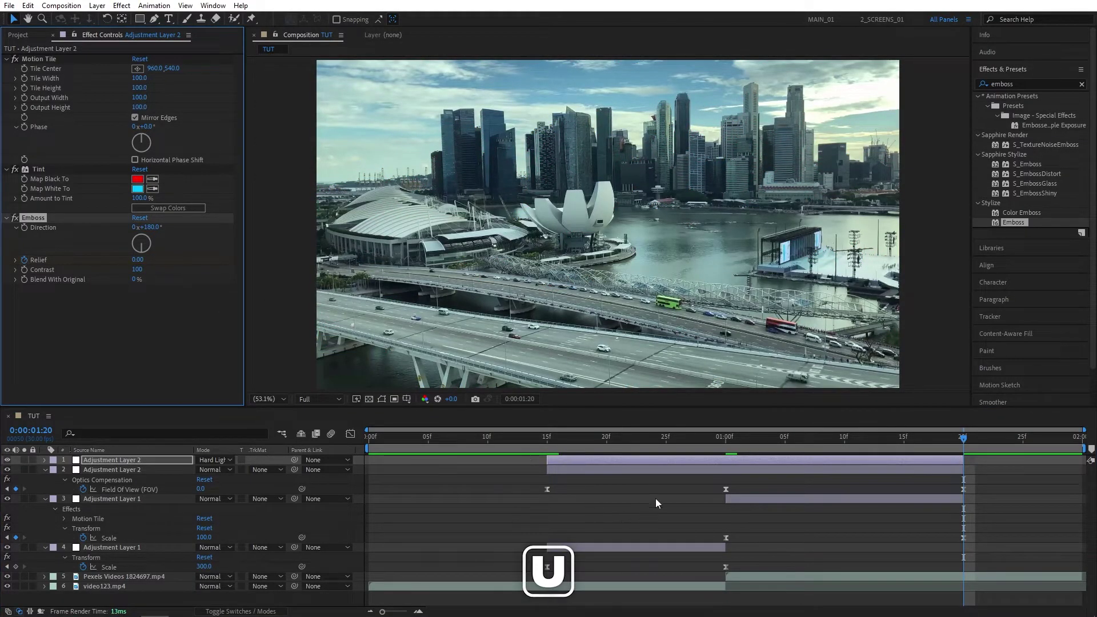
pyautogui.moveTo(992, 479); pyautogui.dragTo(518, 481)
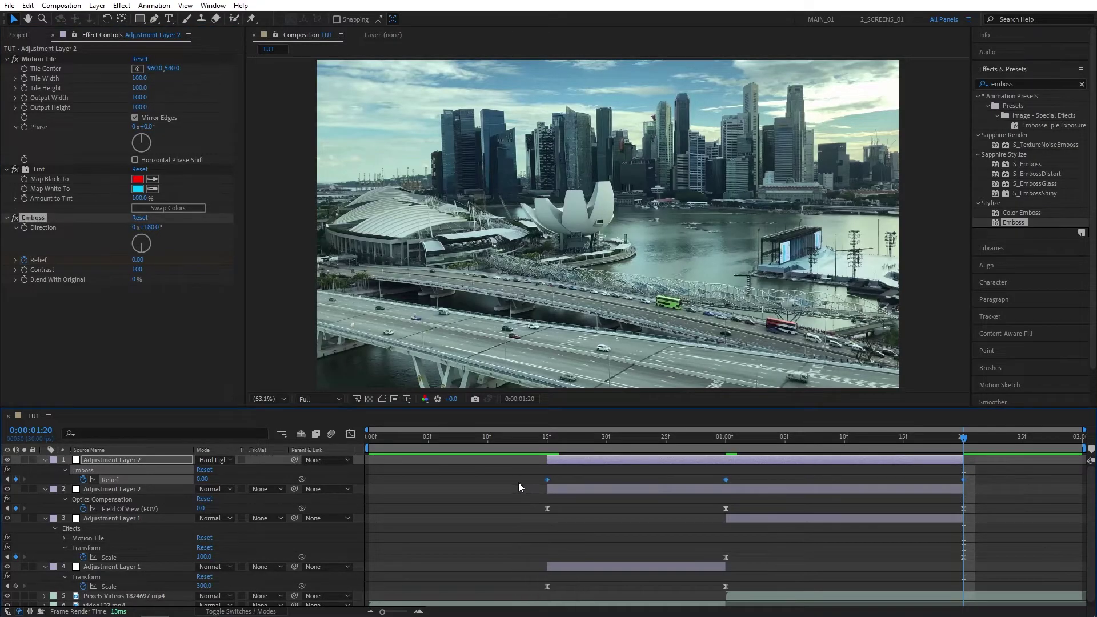
pyautogui.press('F9')
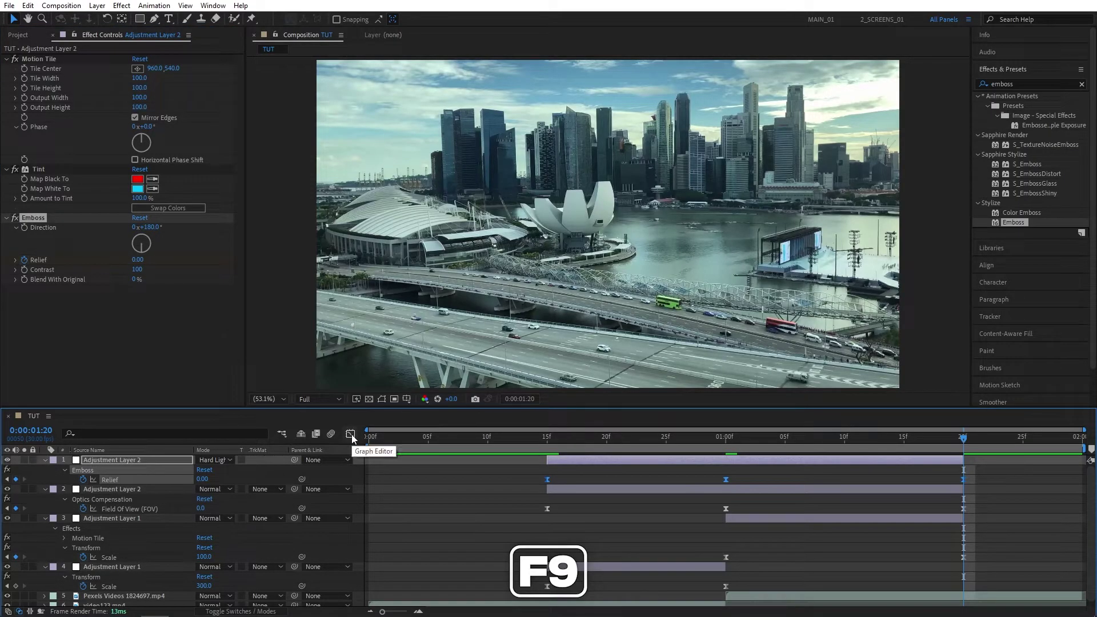
# Step: In the Graph Editor, drag the Relief influence handles so speed spikes at the 1:00 keyframe
pyautogui.click(351, 434)
pyautogui.moveTo(554, 541); pyautogui.dragTo(636, 531)
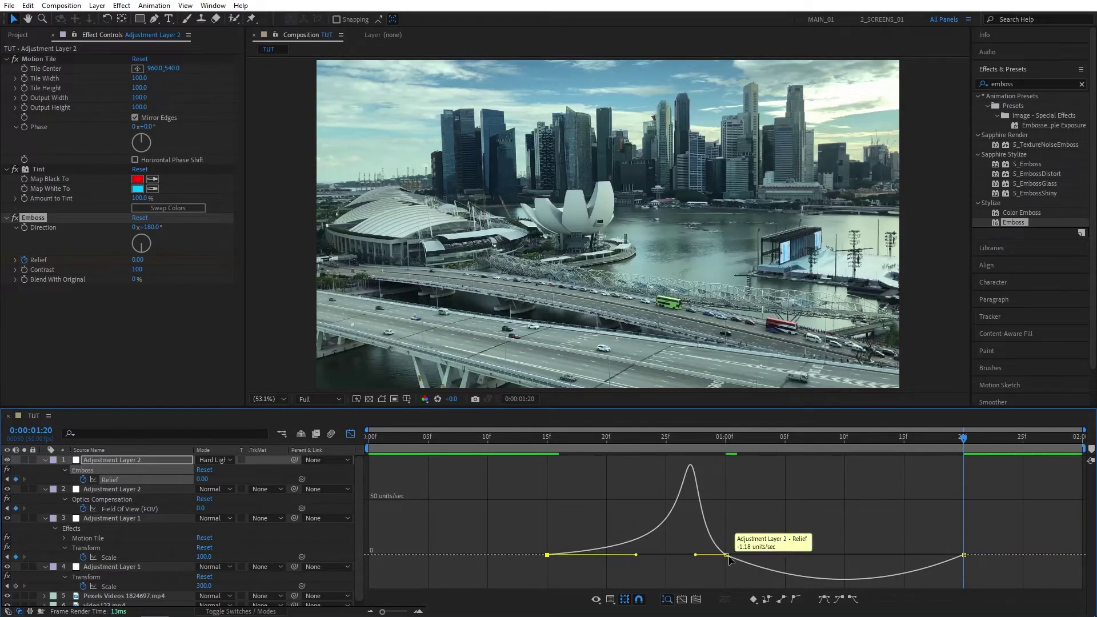
pyautogui.moveTo(696, 559); pyautogui.dragTo(738, 558)
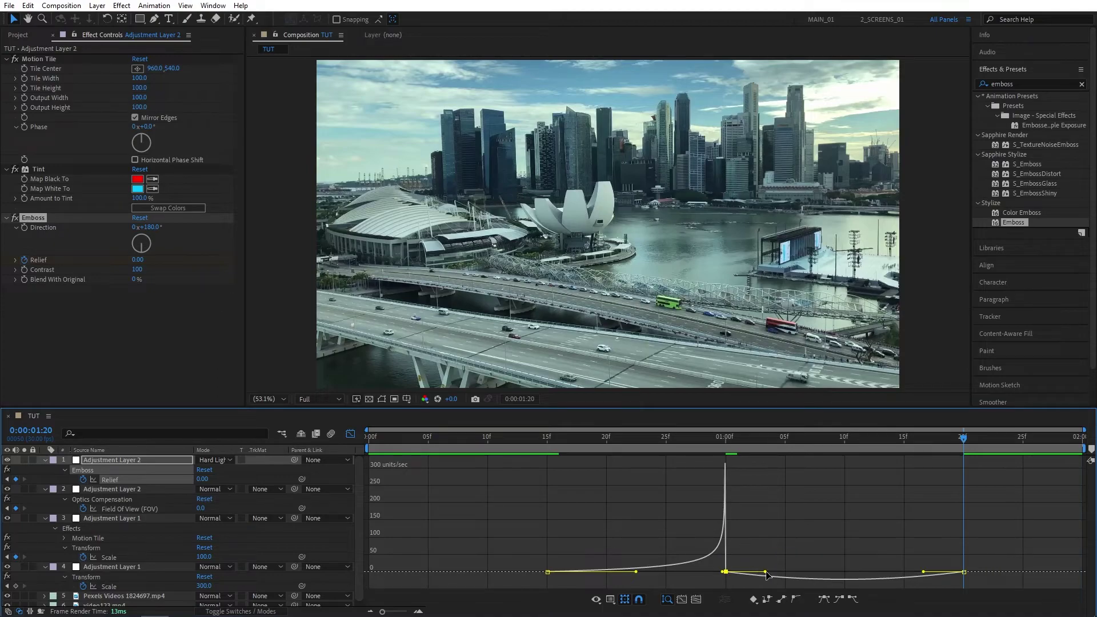
pyautogui.moveTo(766, 573); pyautogui.dragTo(727, 572)
pyautogui.moveTo(923, 571); pyautogui.dragTo(844, 572)
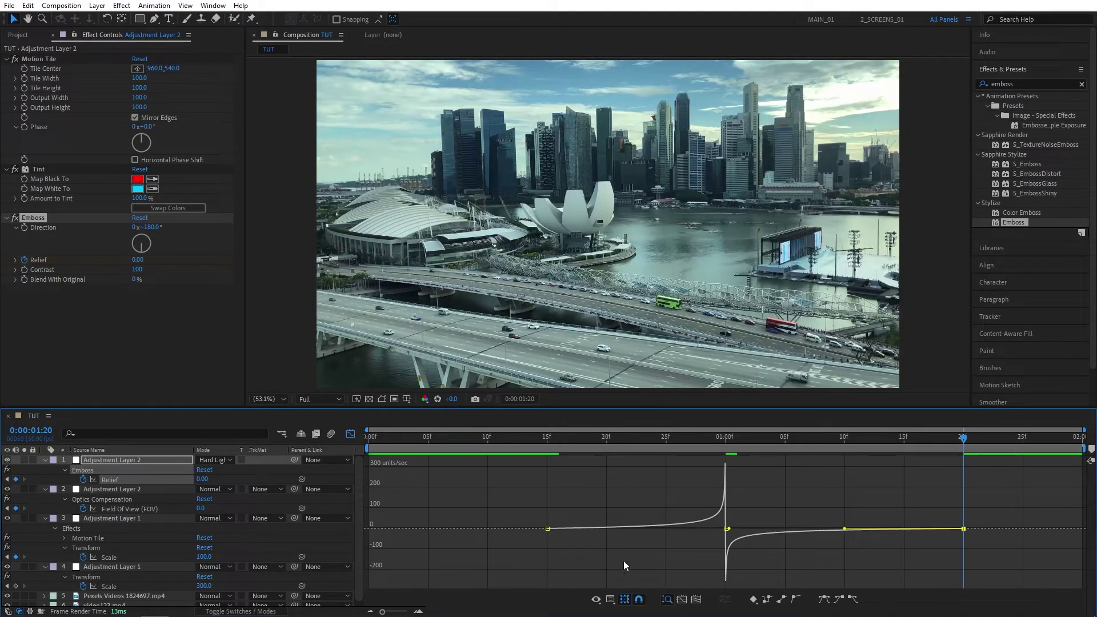
# Step: Leave the Graph Editor and preview the transition from 0:09
pyautogui.click(418, 485)
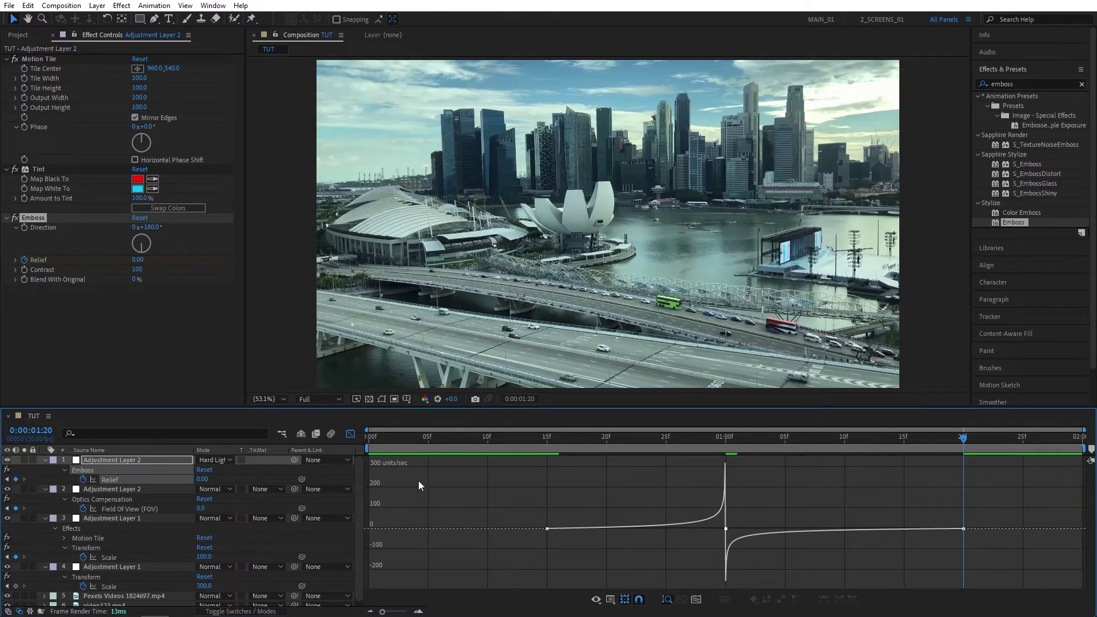
pyautogui.click(350, 434)
pyautogui.moveTo(642, 440); pyautogui.dragTo(478, 444)
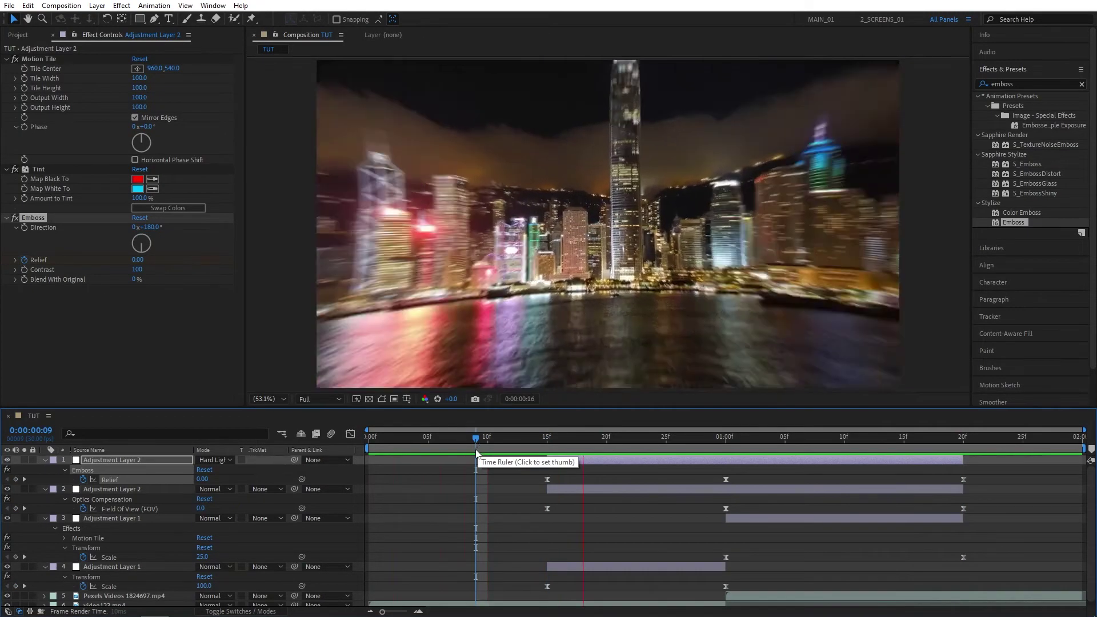
pyautogui.press('space')
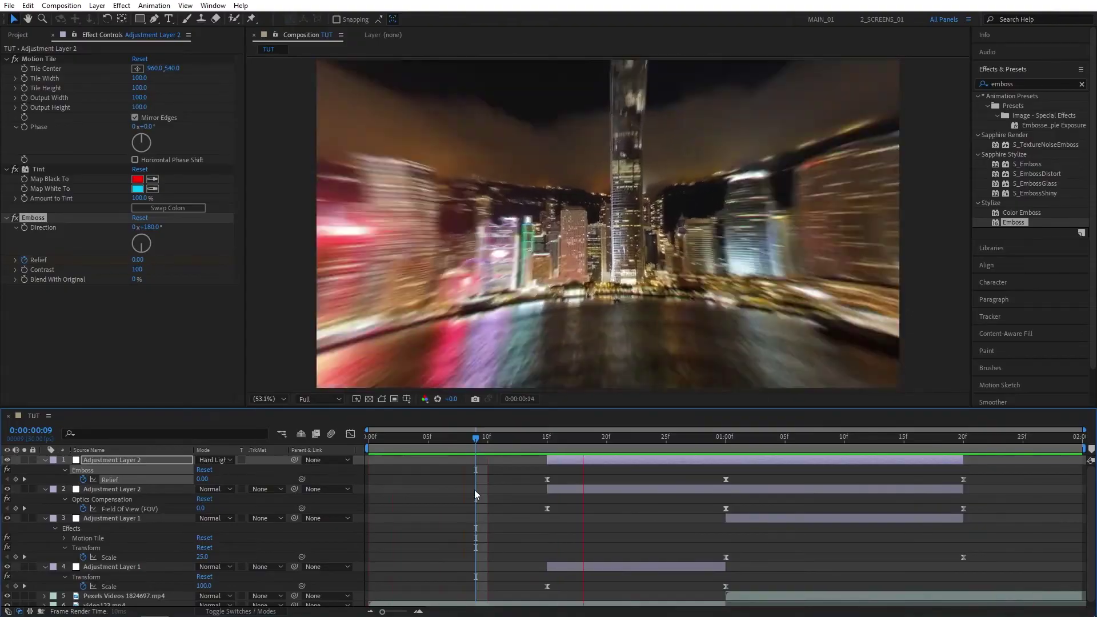